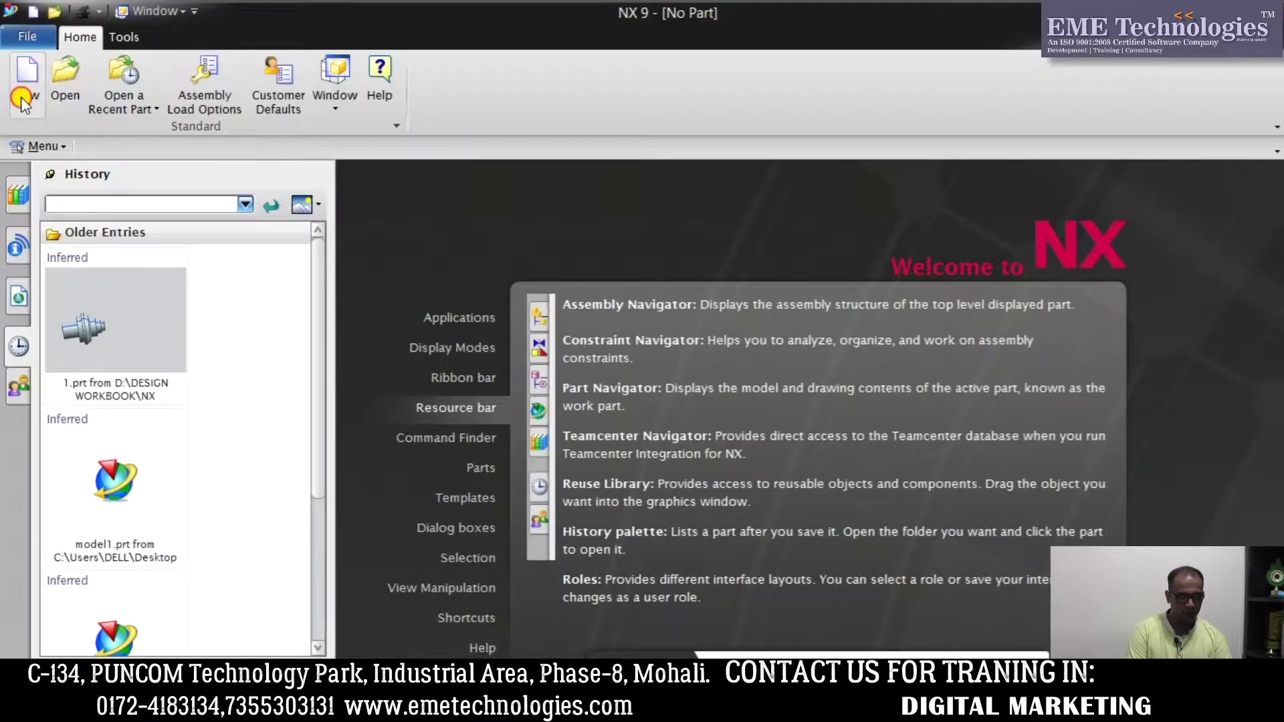
Start a new part from the Sheet Metal template named sheet_metal_model1.prt
key(ctrl+n)
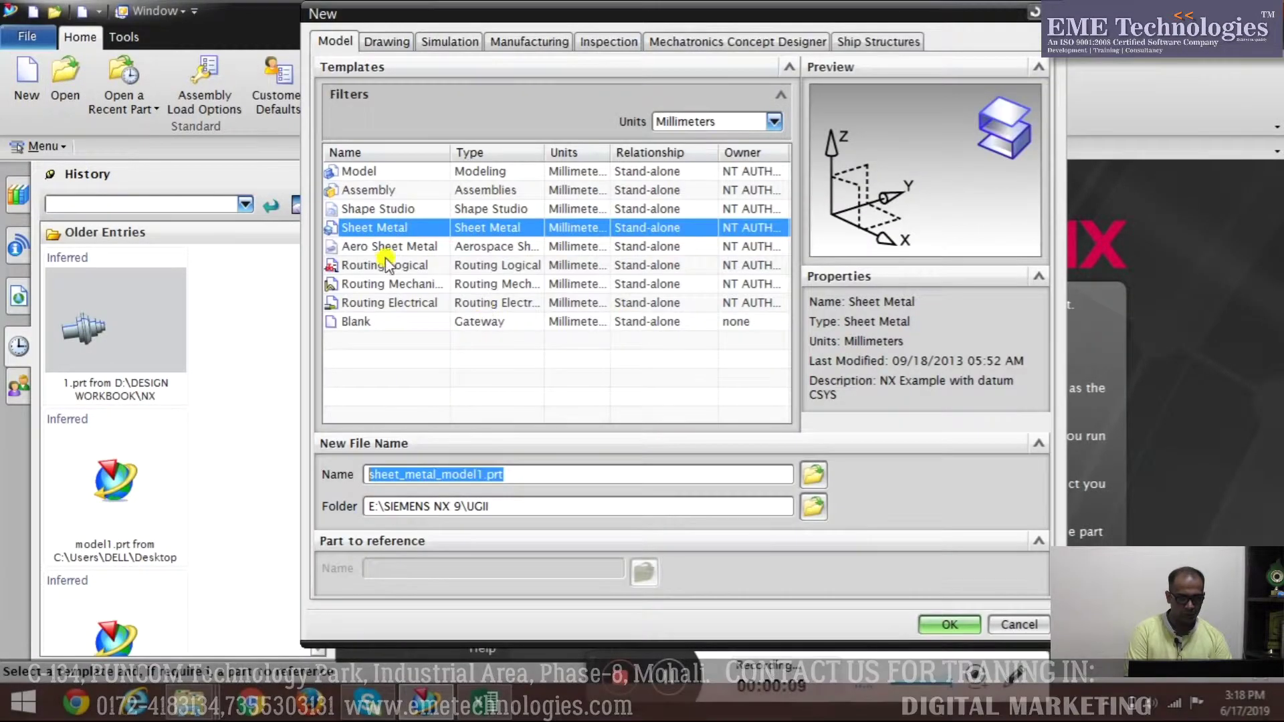
Create the sheet metal part and sketch a 730 × 579.5 rectangle from the origin
click(956, 624)
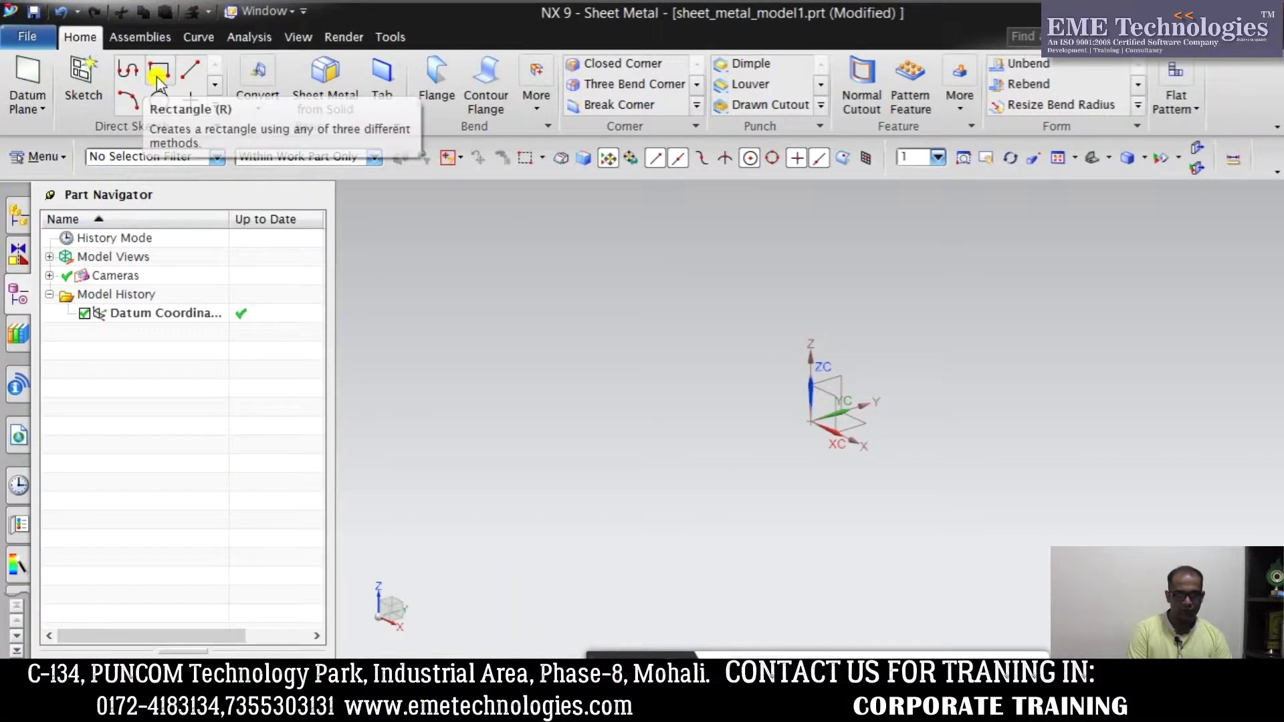
click(158, 73)
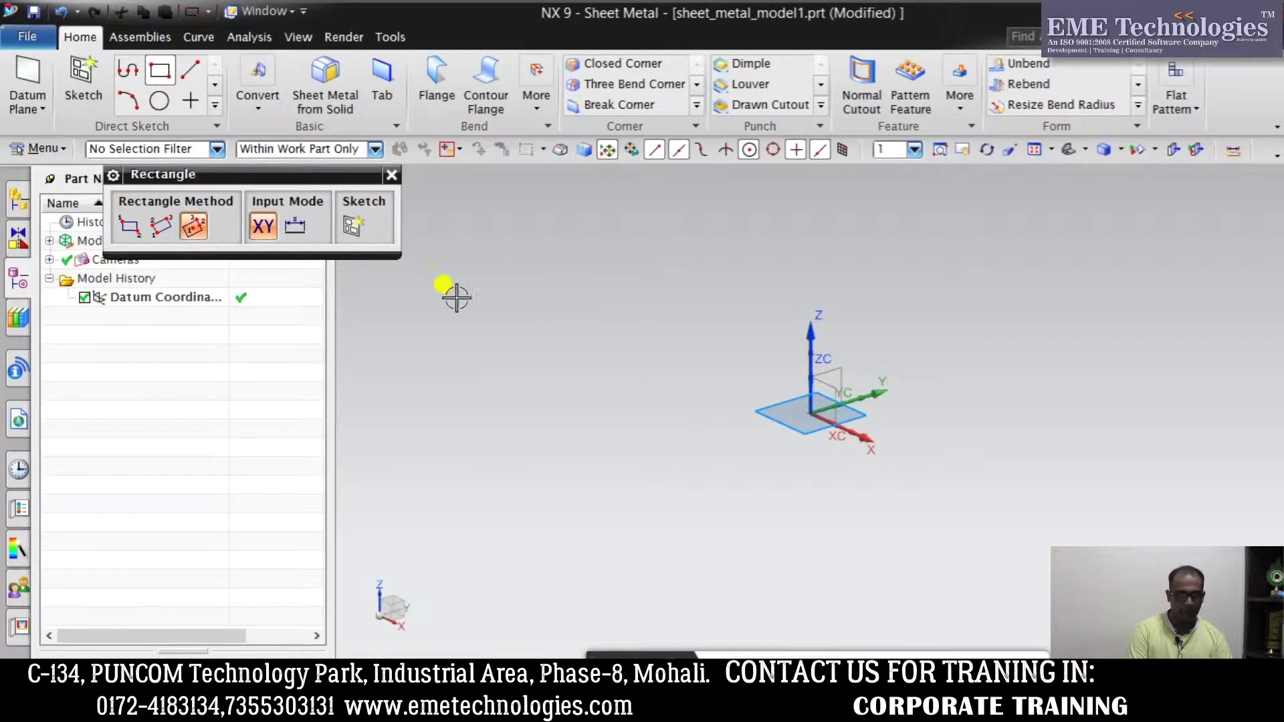
click(808, 415)
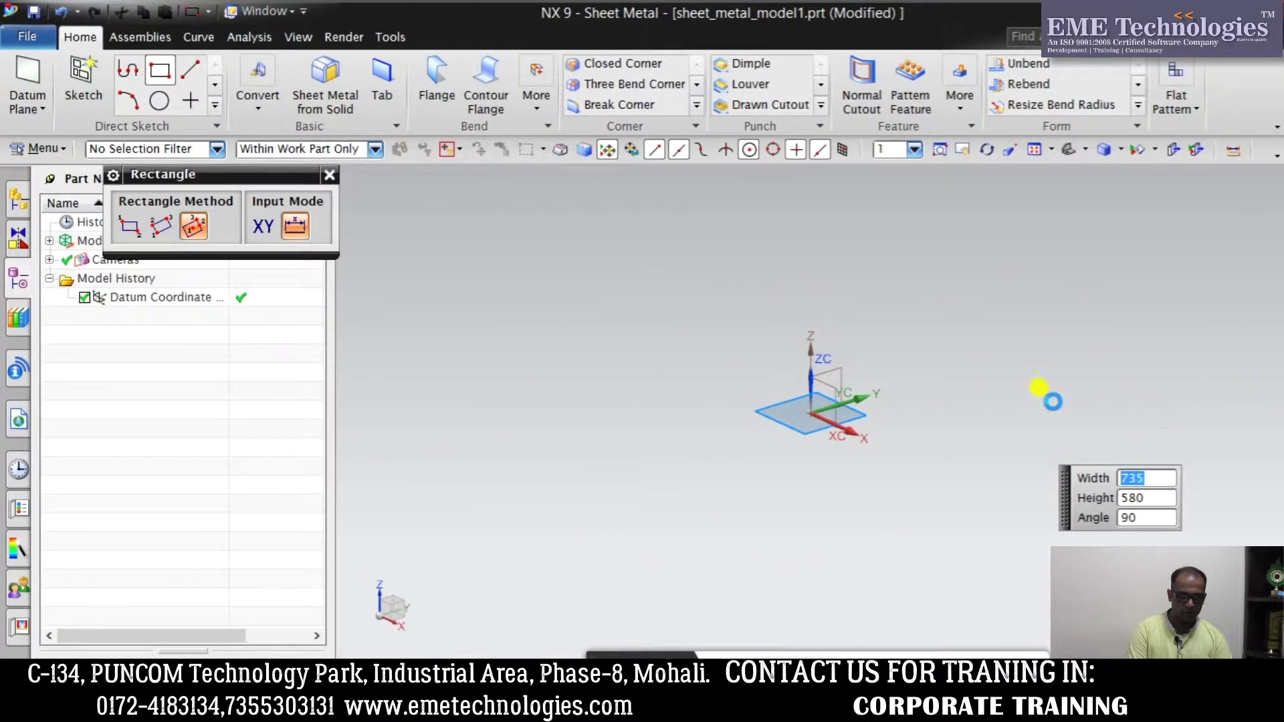
click(1038, 387)
Turn the rectangle sketch into a 3 mm thick base Tab
click(297, 37)
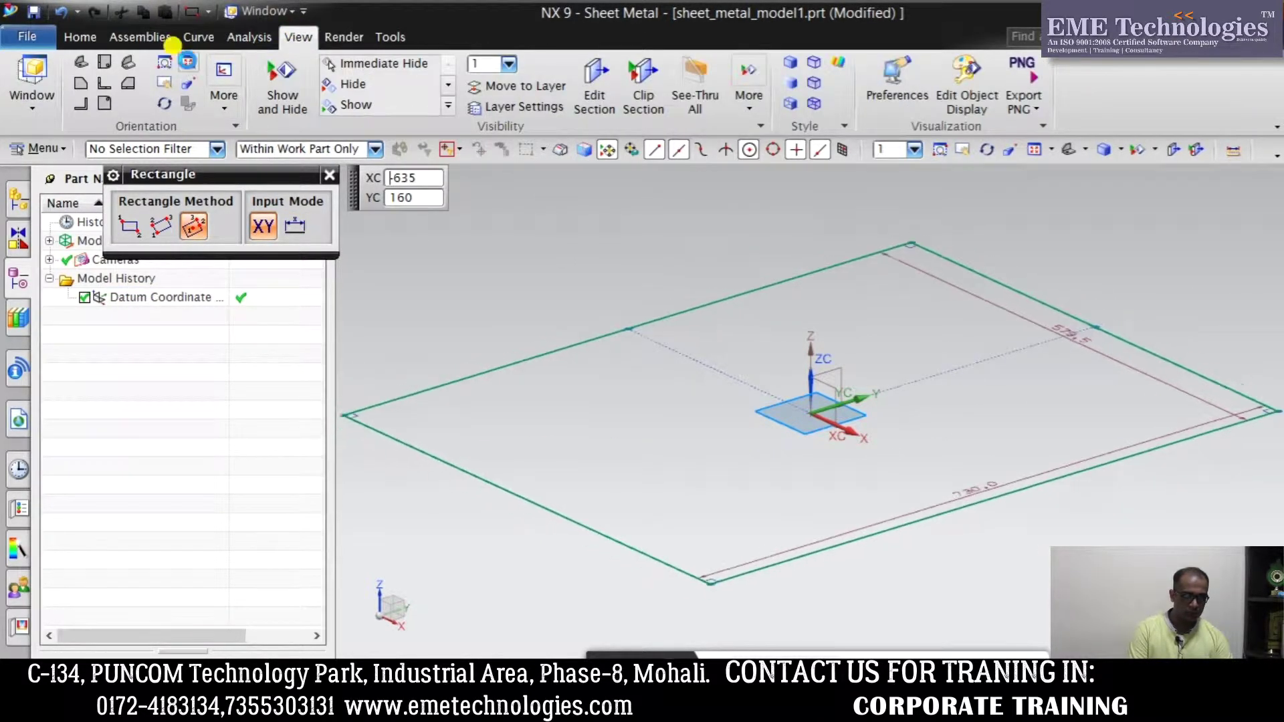
click(79, 37)
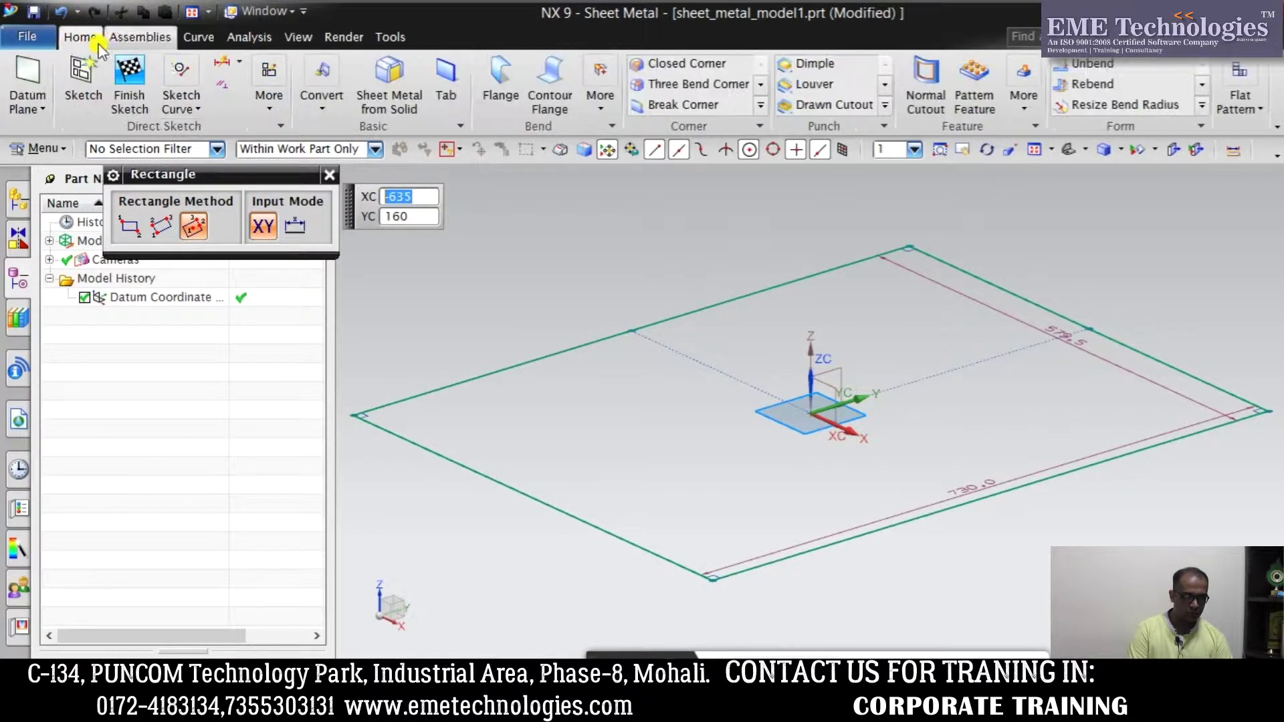
click(445, 77)
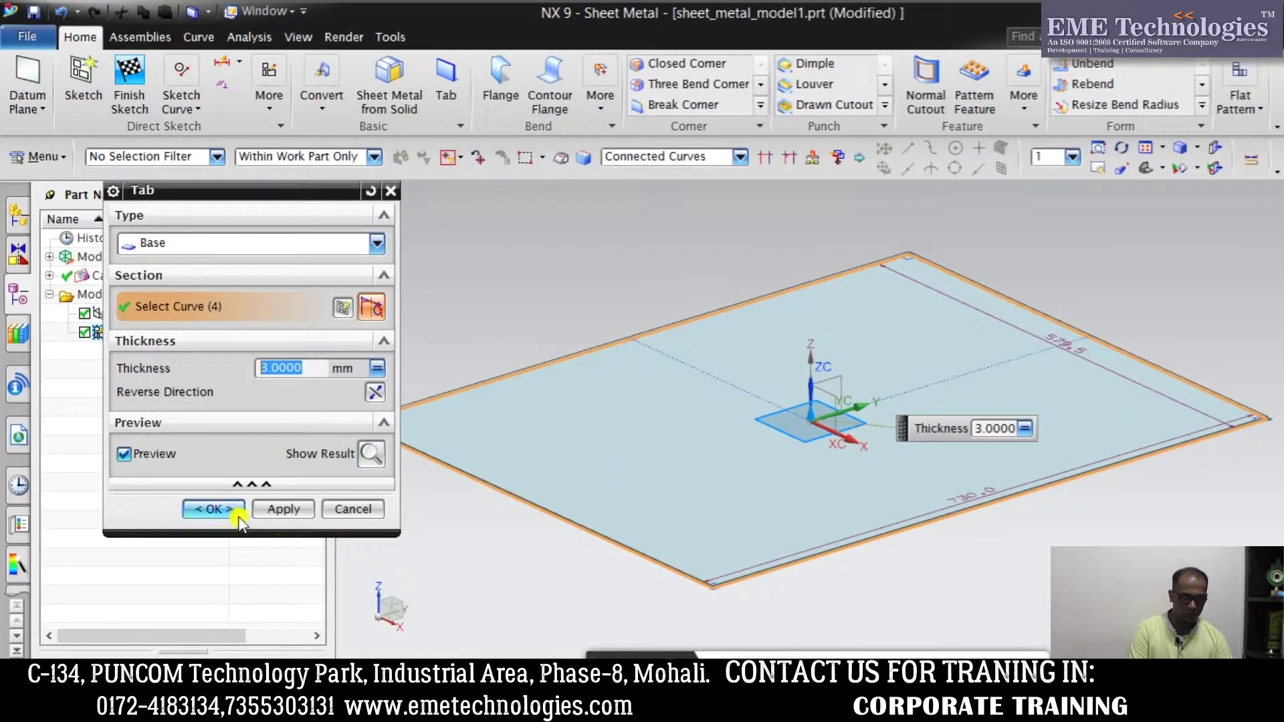
click(213, 507)
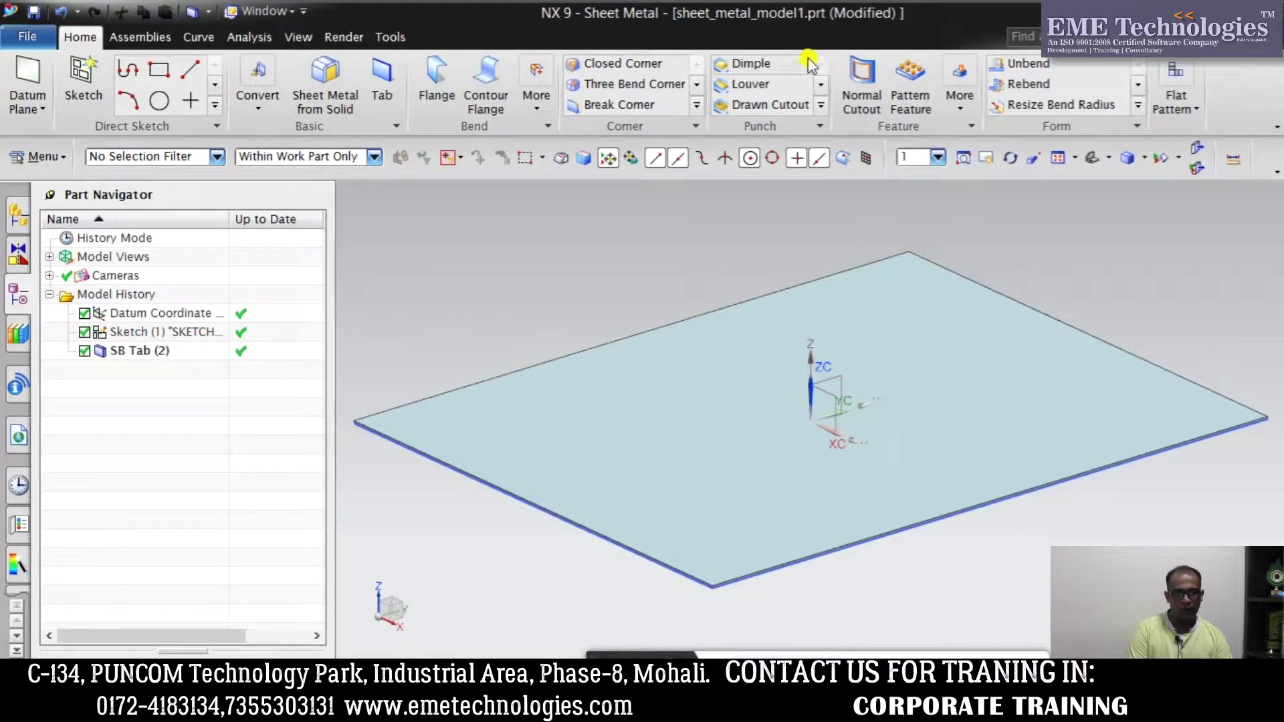
Sketch a 170 × 81 rectangle near the plate corner and make it a 10 mm deep dimple
click(752, 65)
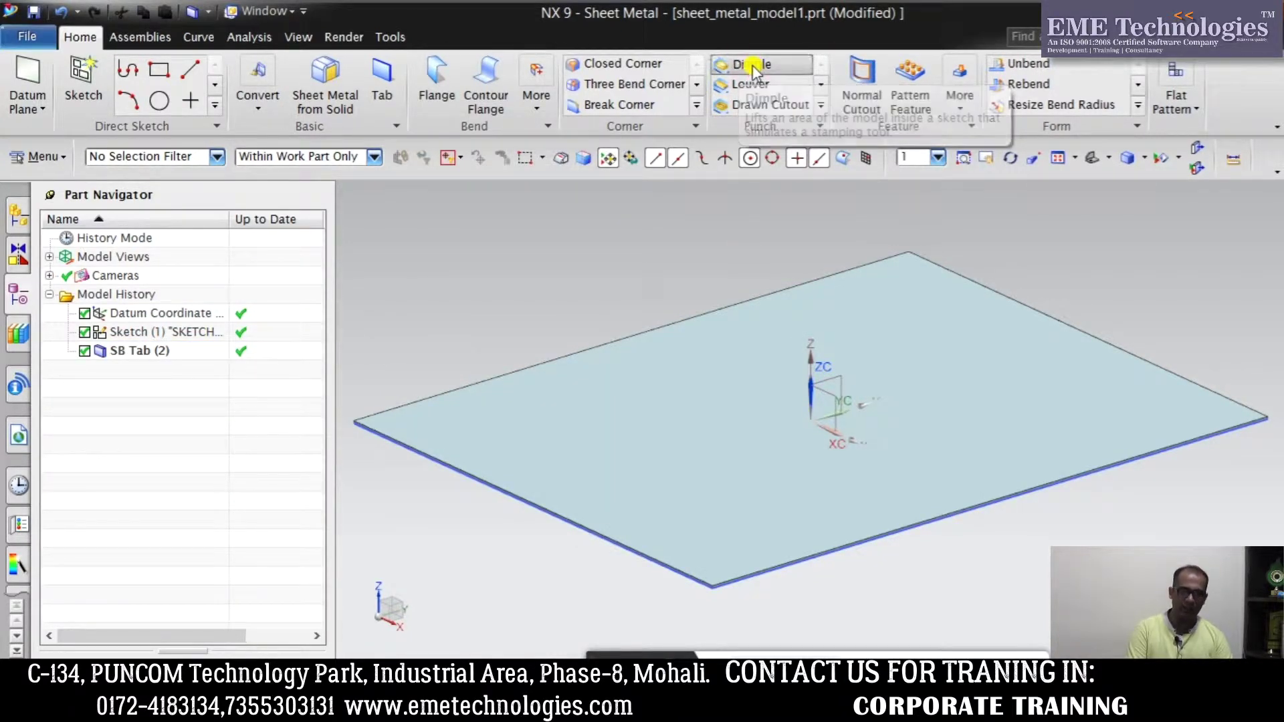
click(599, 416)
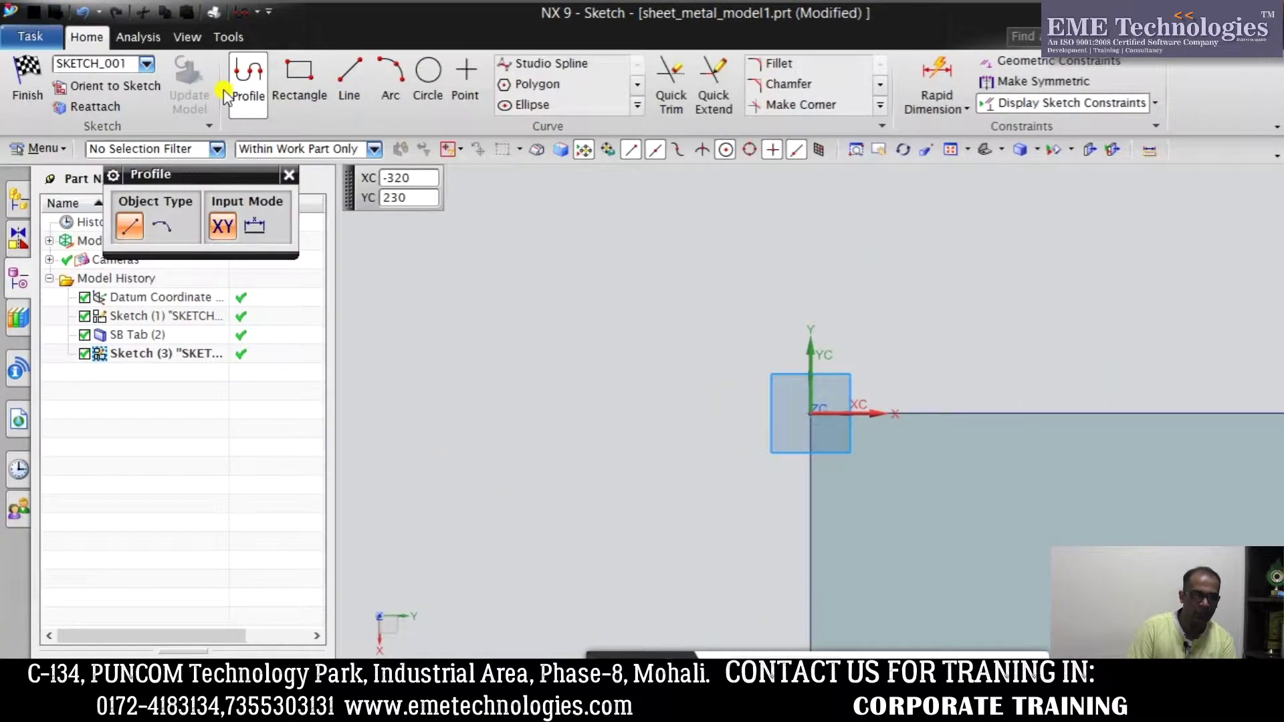
click(287, 94)
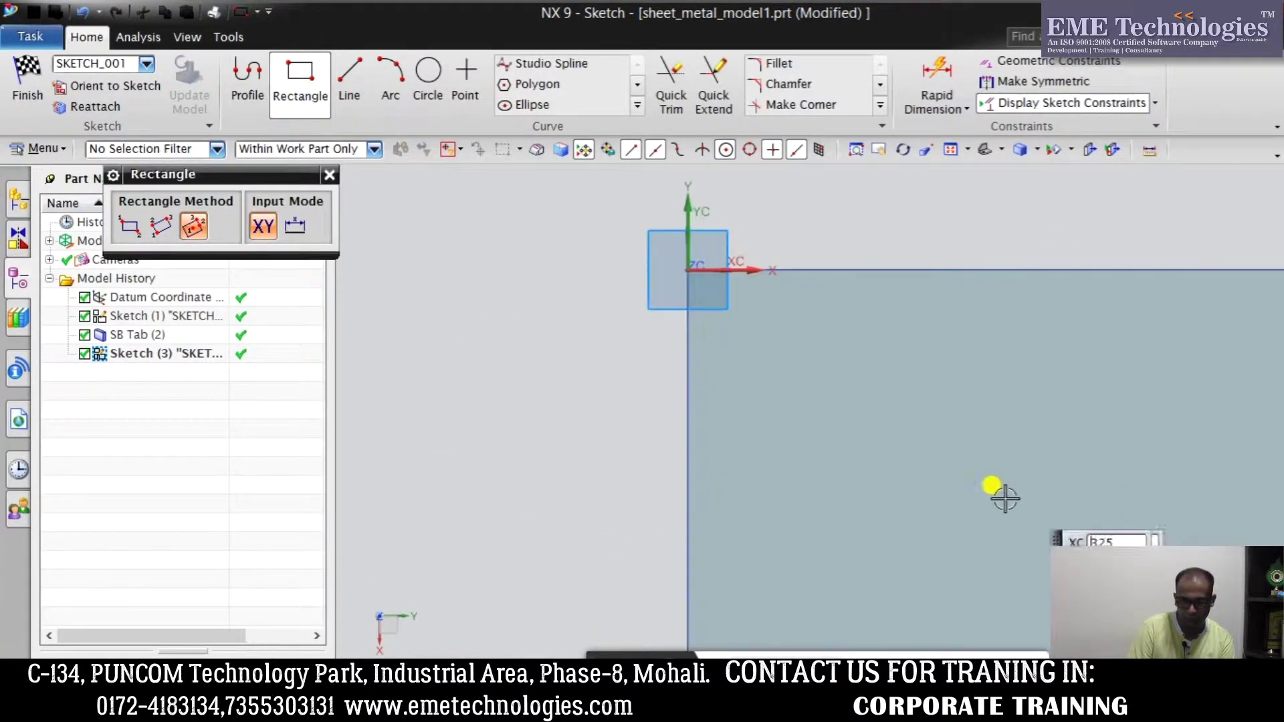
click(749, 368)
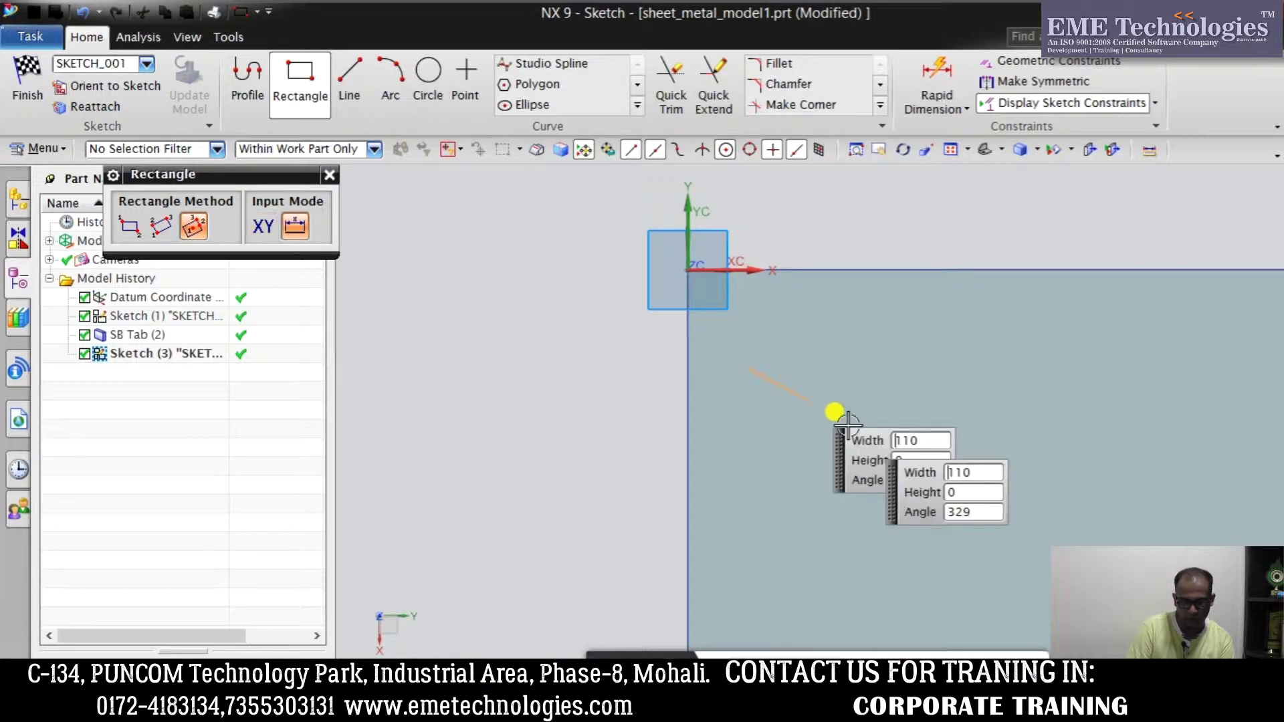
click(887, 396)
click(418, 361)
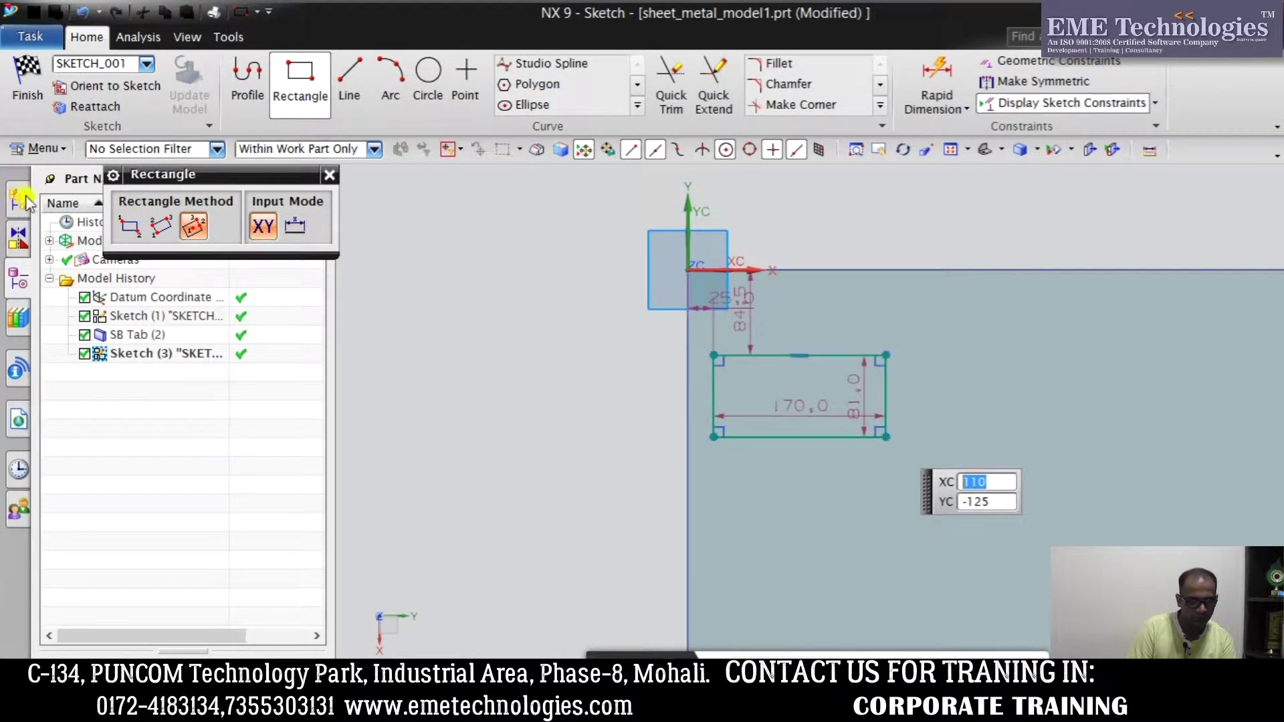
click(35, 85)
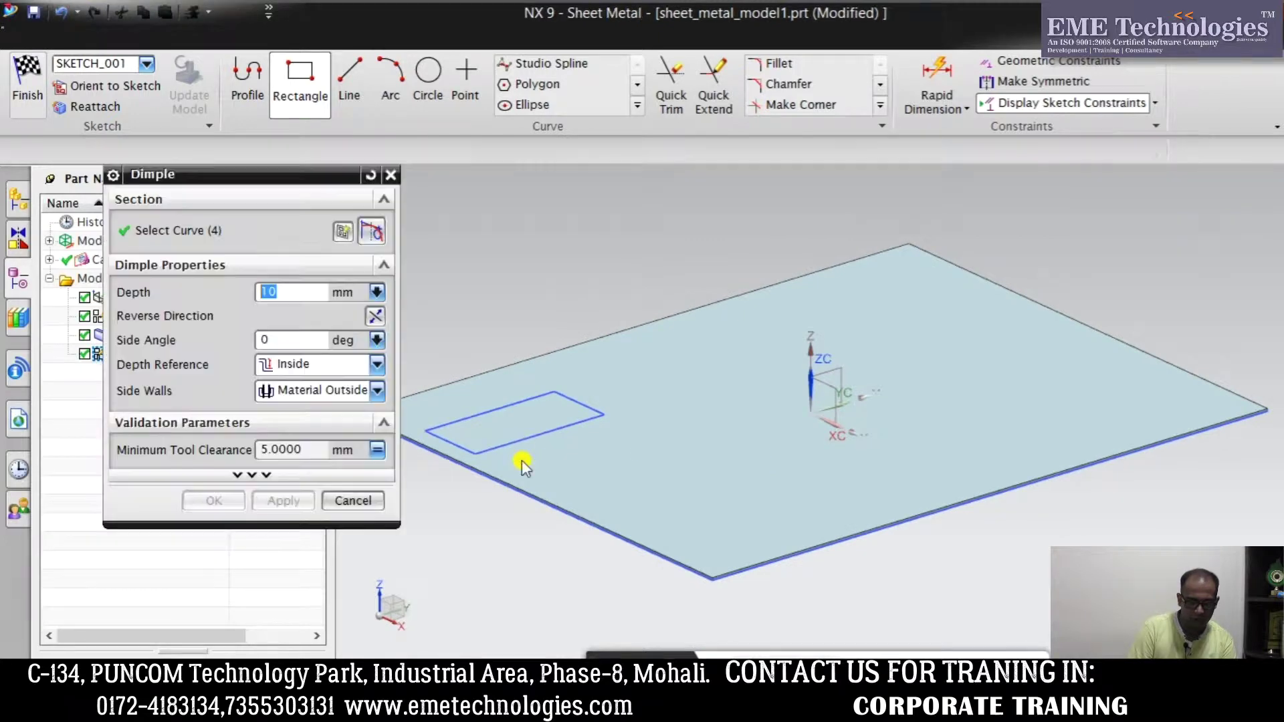
click(209, 522)
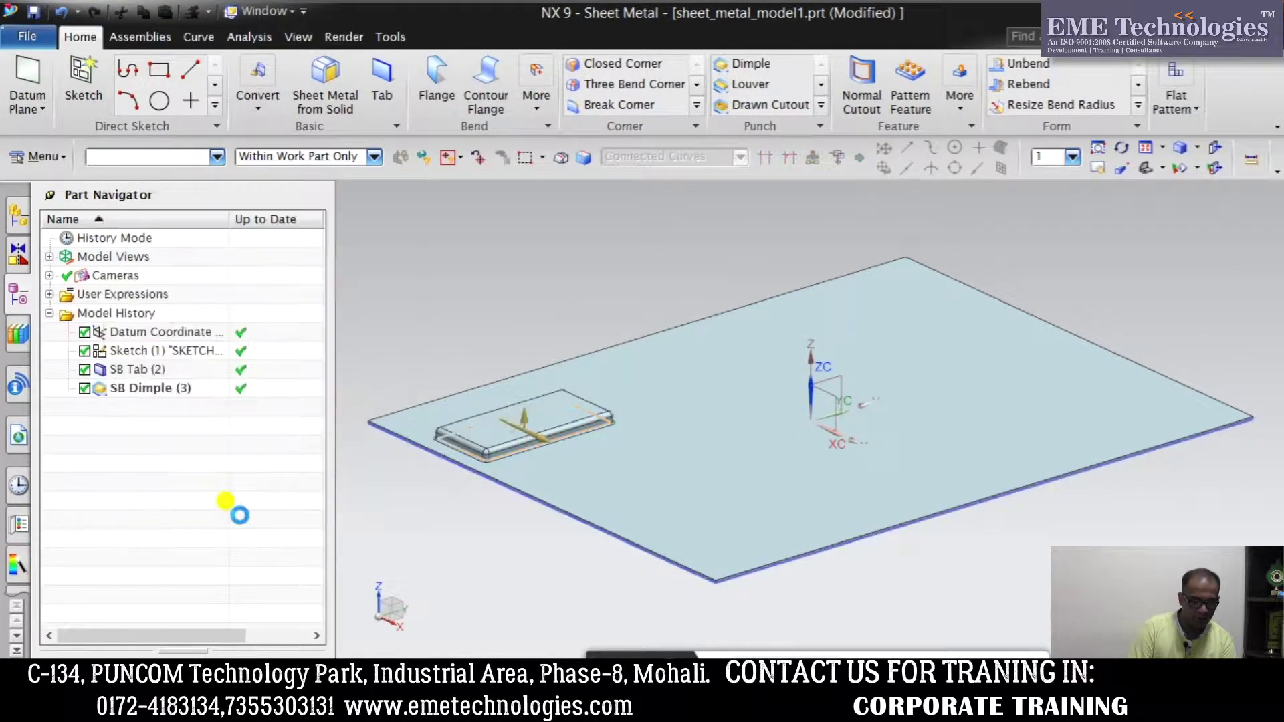
middle_drag(482, 479, 557, 478)
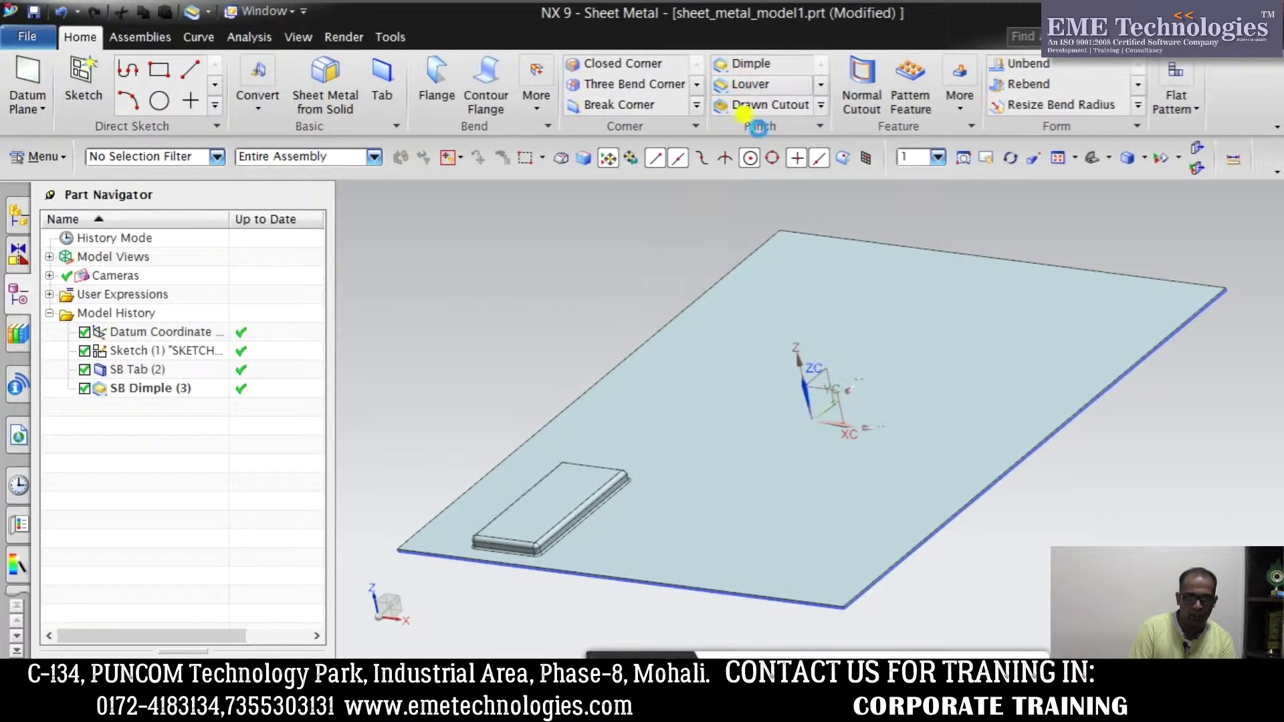
Draw a 220 mm line on the plate for a lanced louver, 5 mm deep, 10 mm wide
click(733, 363)
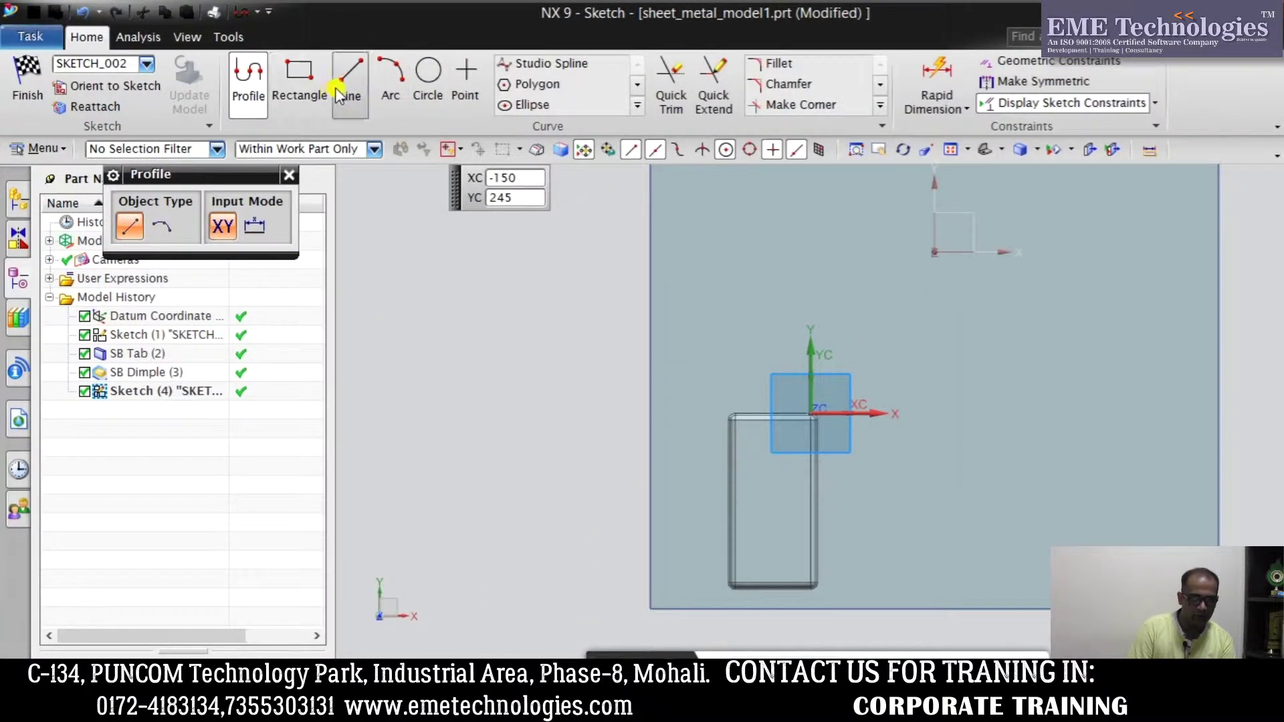
click(339, 96)
scroll(867, 287, down, 3)
scroll(823, 220, up, 2)
click(811, 231)
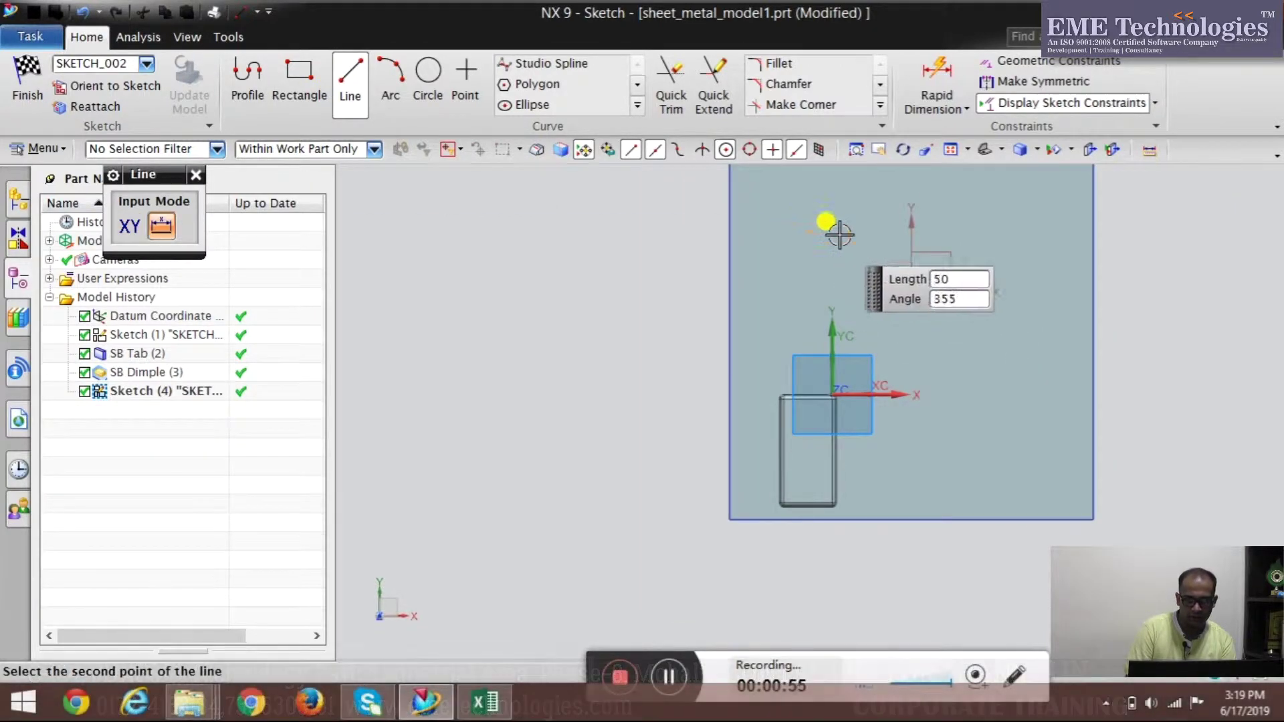
click(943, 230)
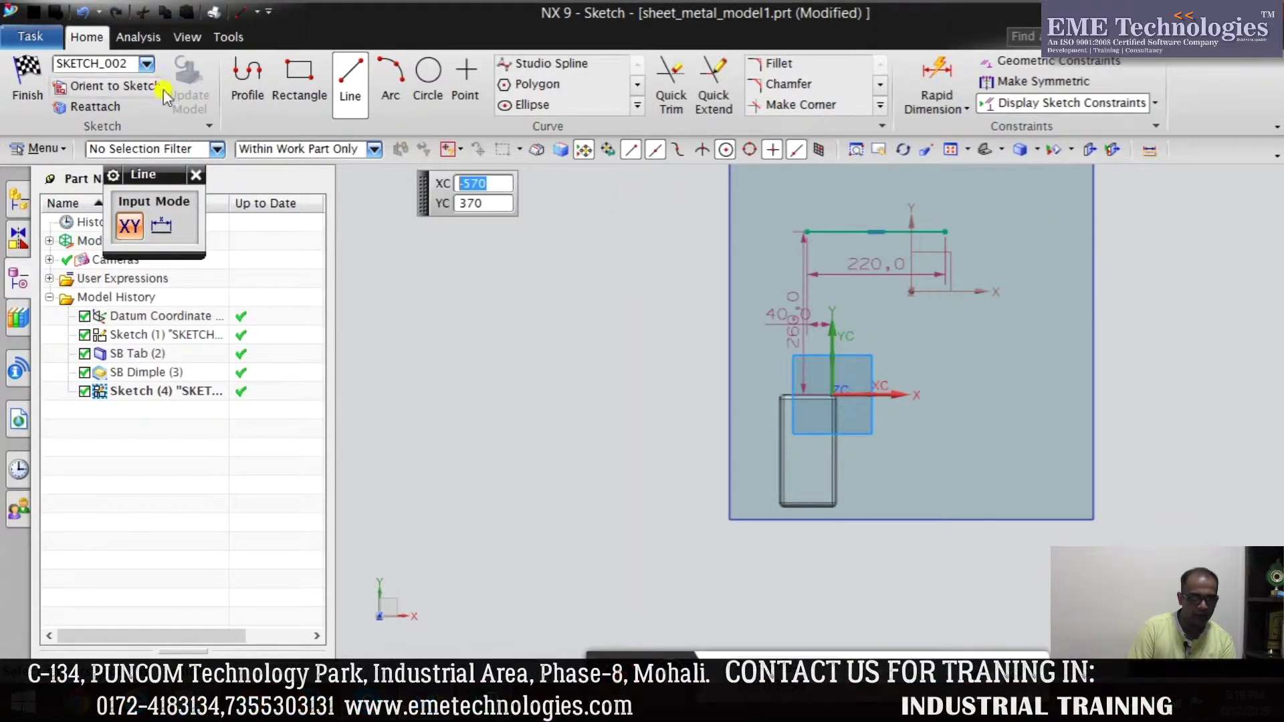
click(27, 74)
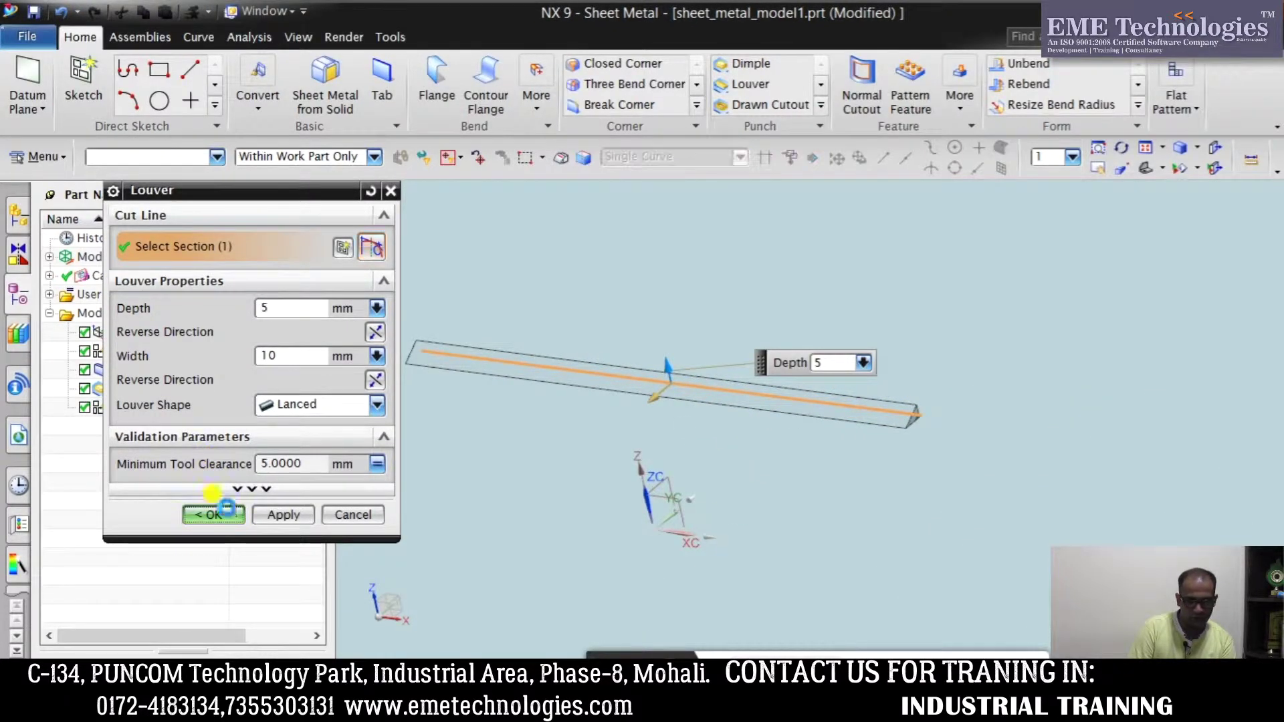
click(227, 509)
middle_drag(762, 467, 712, 506)
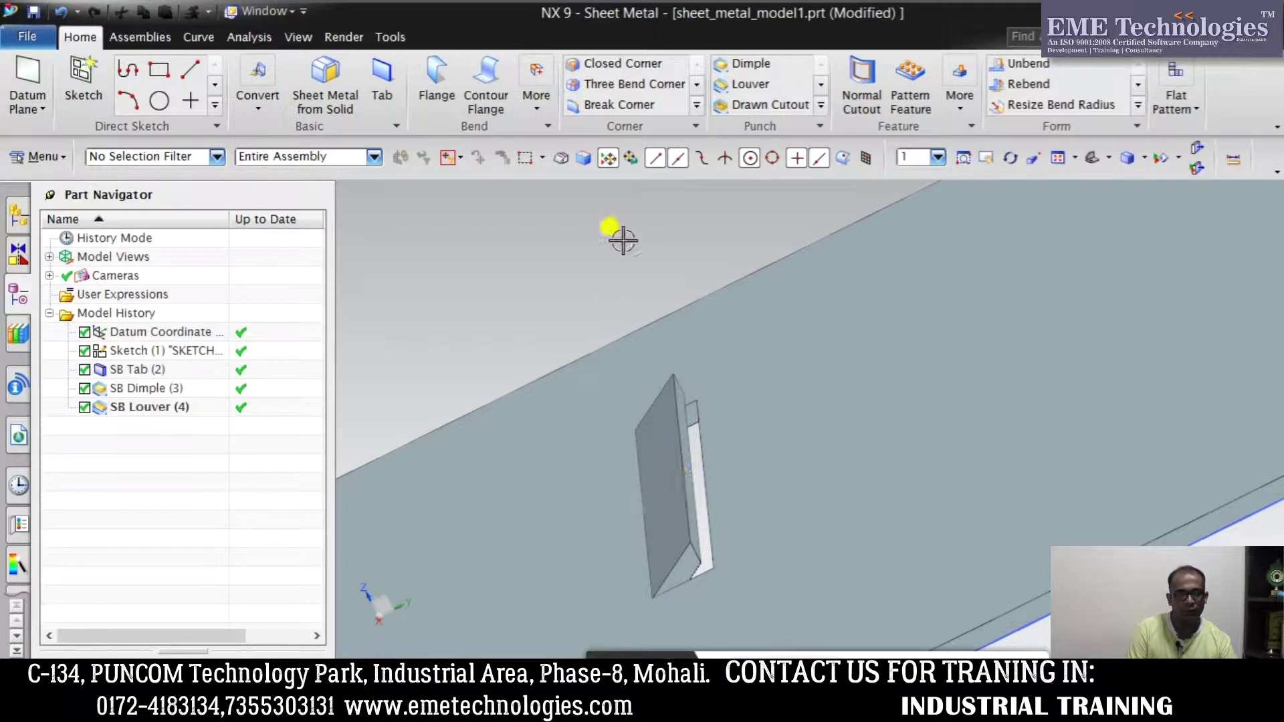
Sketch a Ø122.2 circle on the plate face as the Drawn Cutout profile
click(788, 111)
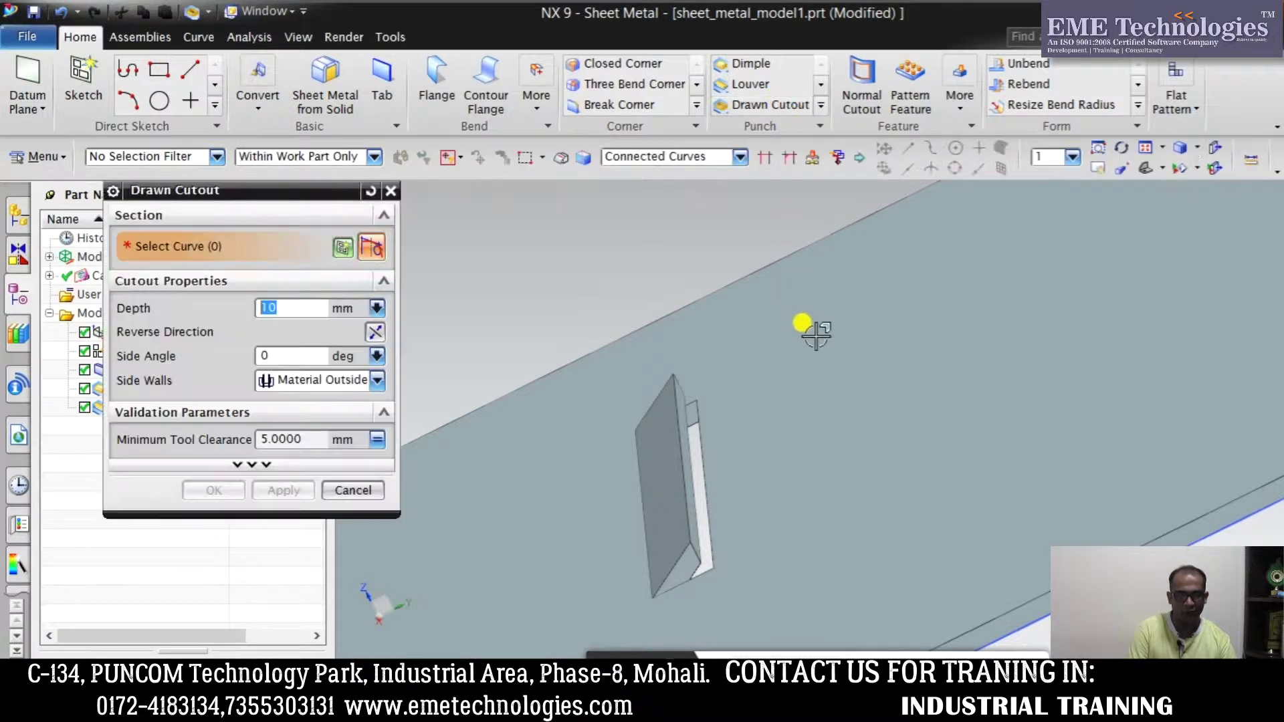
click(846, 389)
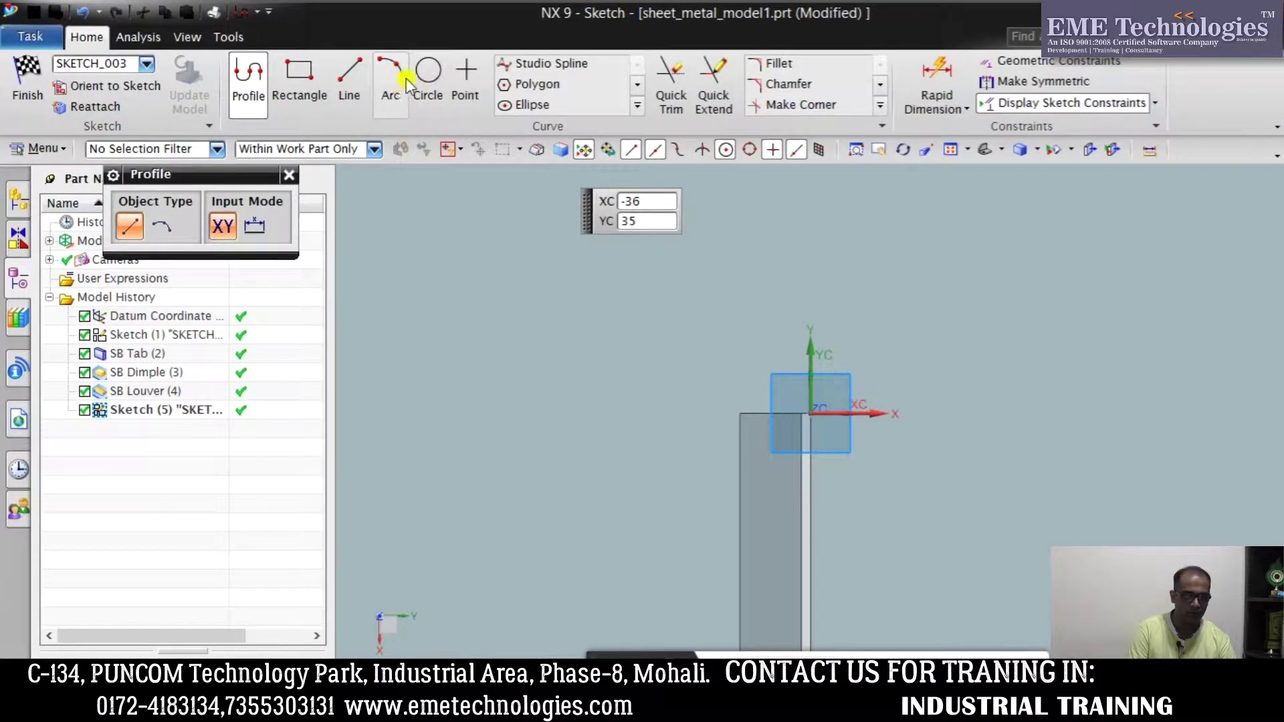
click(1097, 414)
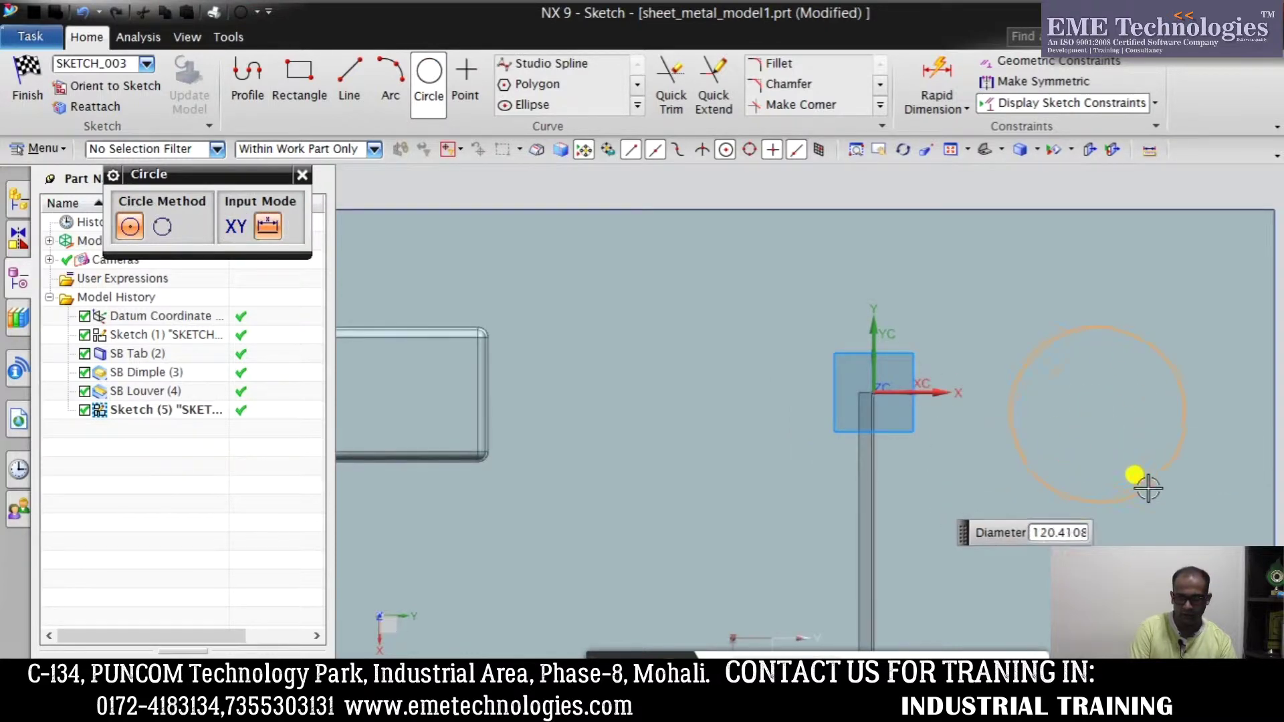
click(1144, 491)
click(27, 80)
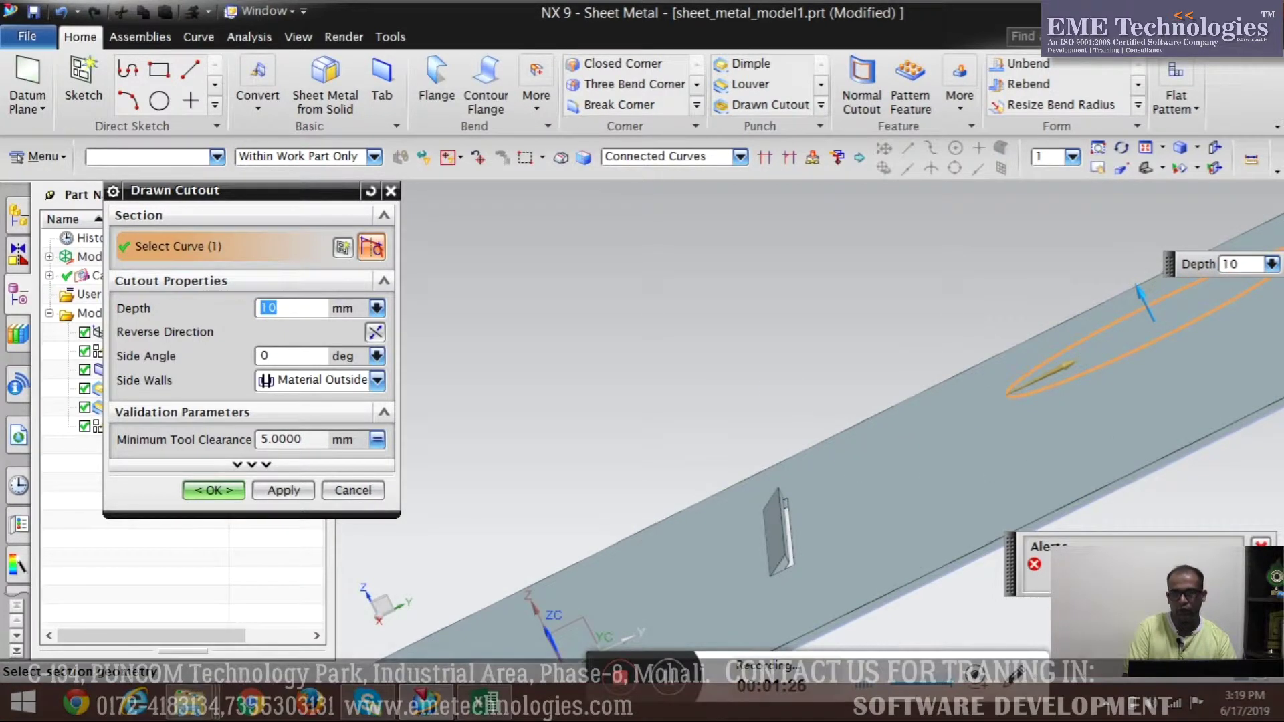
Reopen the cutout sketch and delete the circle with its dimensions
click(342, 248)
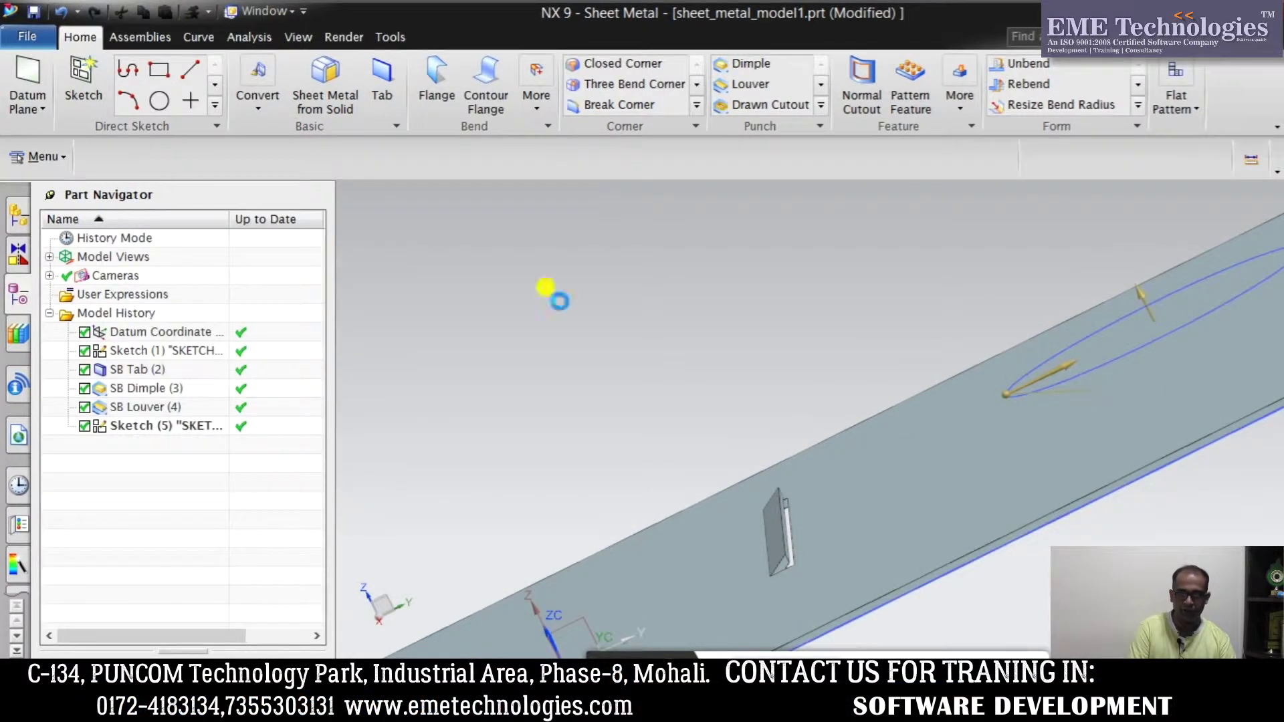
scroll(1077, 463, down, 2)
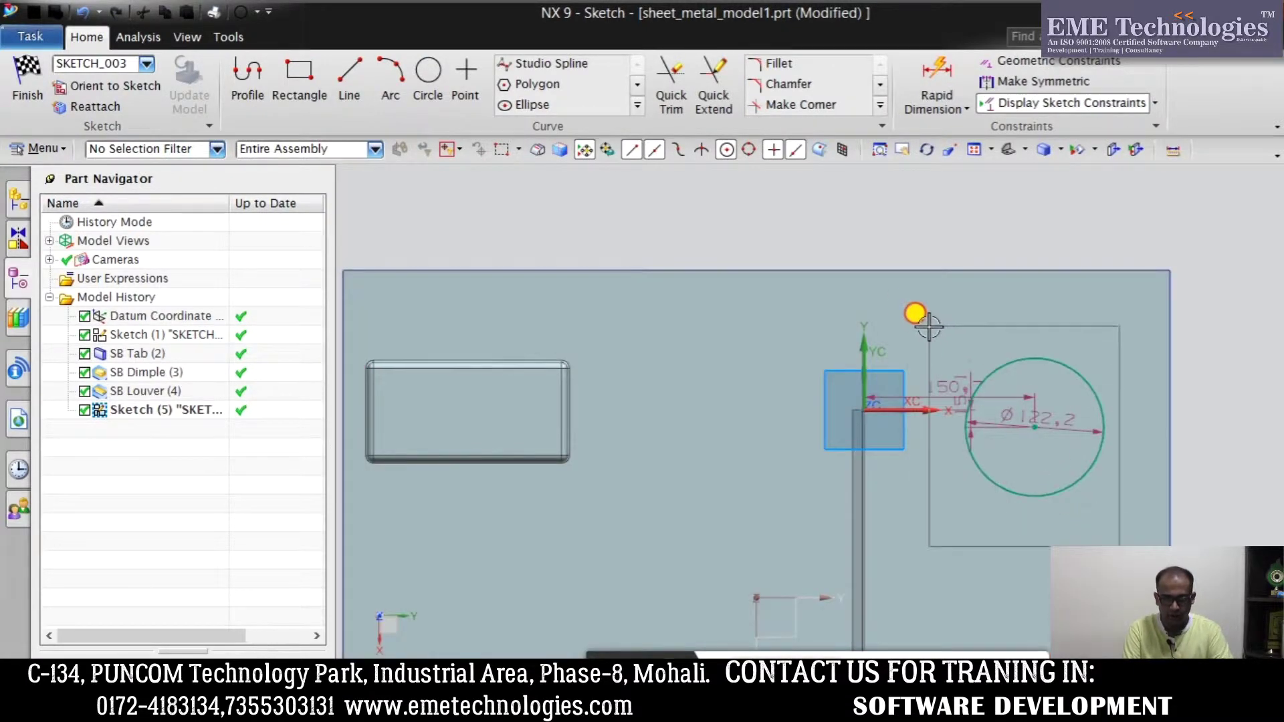
drag(928, 326, 927, 325)
key(Delete)
click(635, 387)
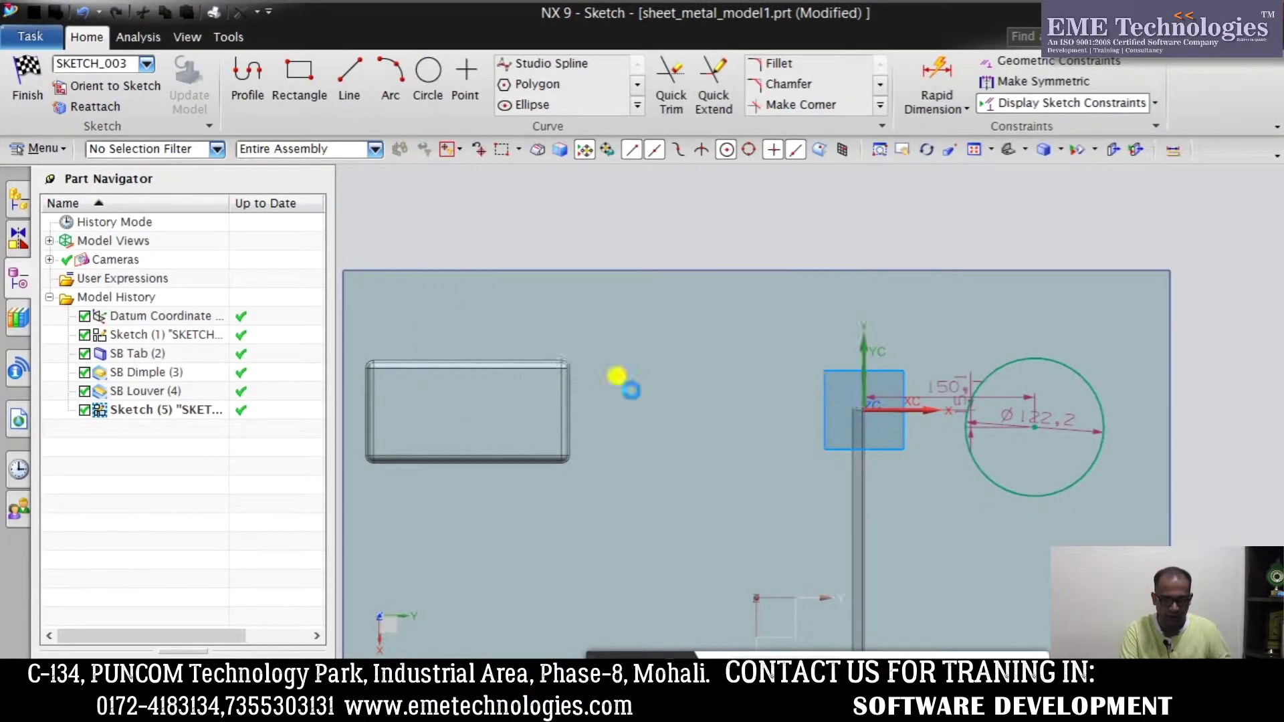
Sketch a closed, tilted four-sided profile right of the origin with Profile
click(258, 95)
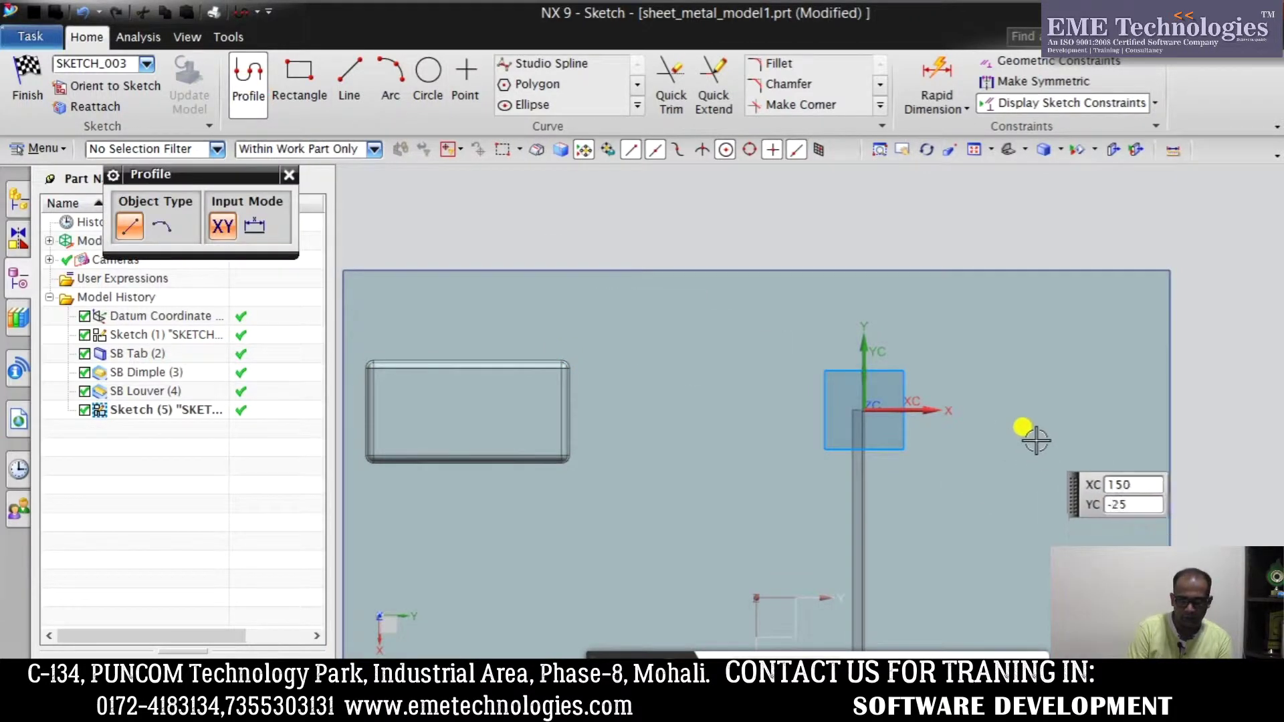
click(1017, 460)
click(923, 342)
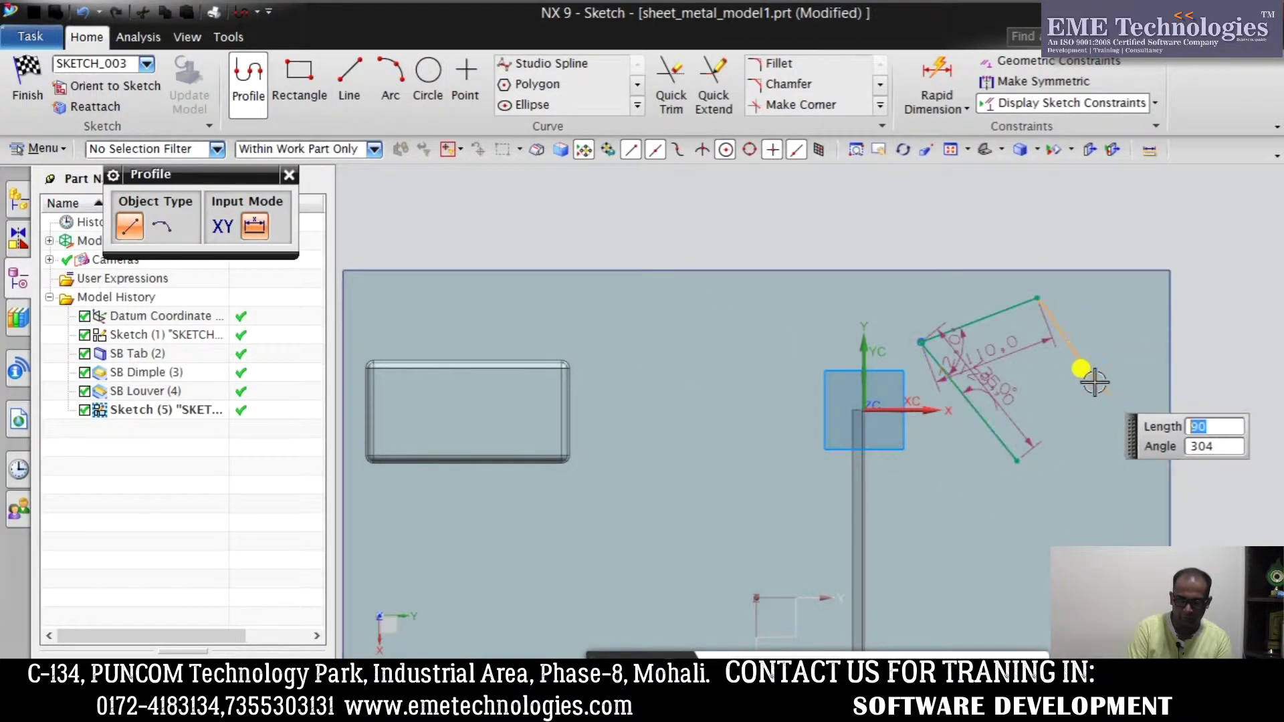
click(1018, 460)
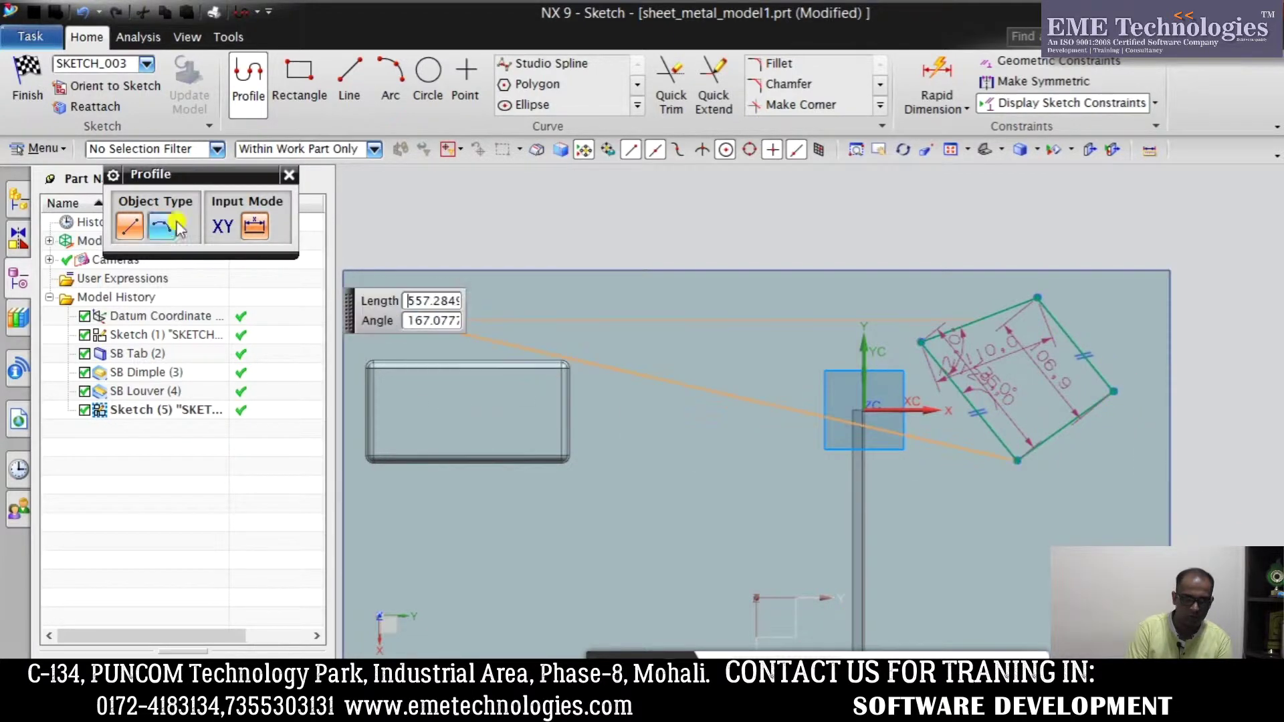
click(29, 113)
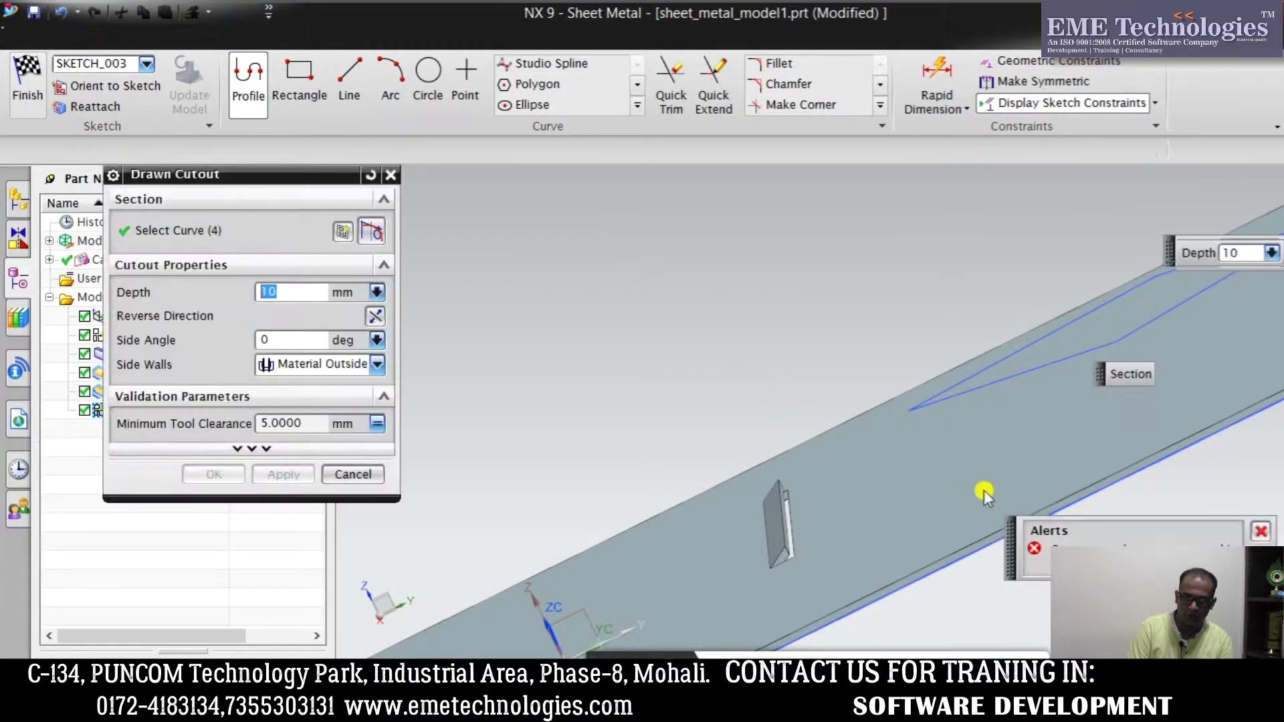
Confirm the 10 mm drawn cutout and orbit to inspect it
click(214, 489)
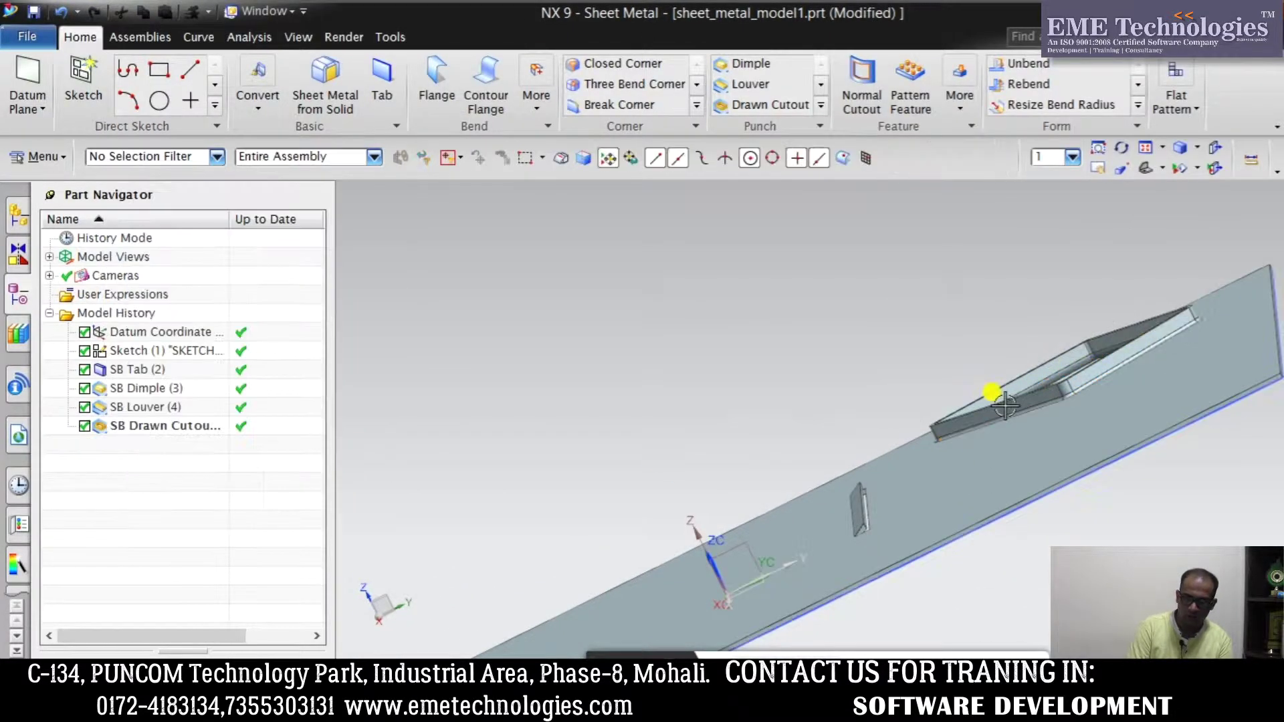
mouse_move(989, 393)
middle_down()
mouse_move(1023, 450)
mouse_move(900, 215)
mouse_move(1101, 374)
middle_up()
scroll(1054, 359, down, 3)
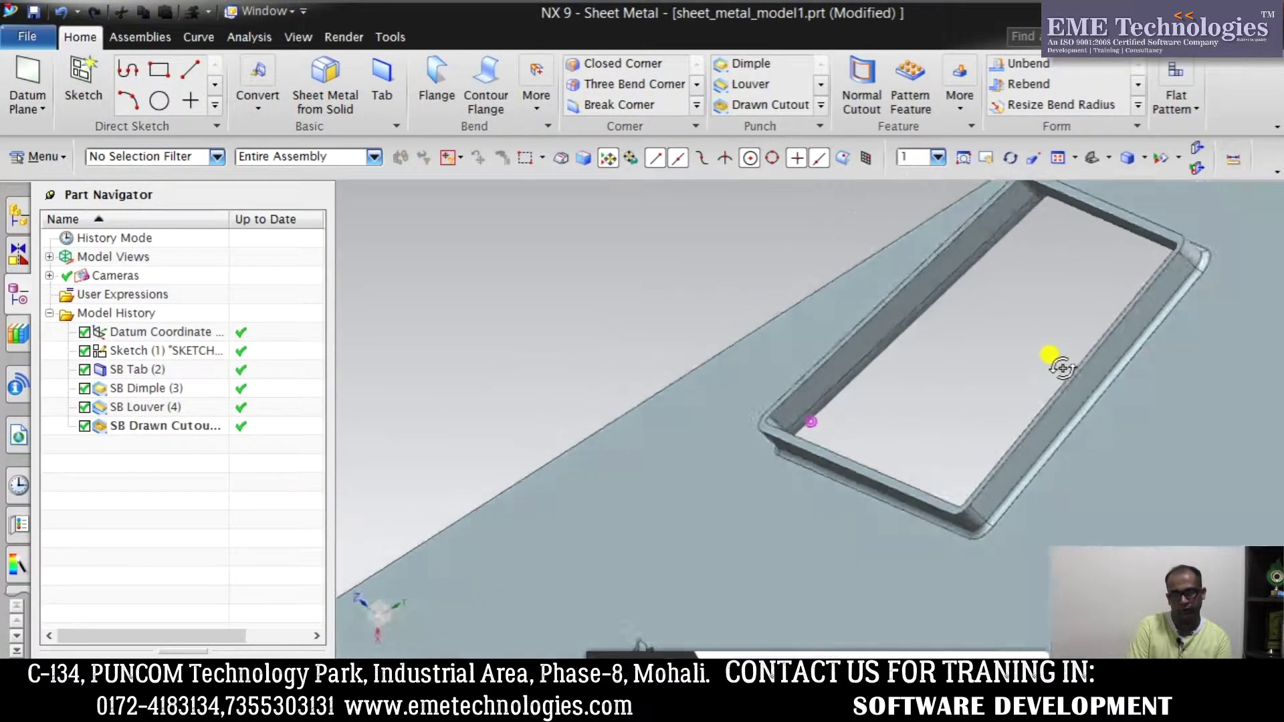
scroll(998, 338, up, 5)
scroll(1057, 376, down, 5)
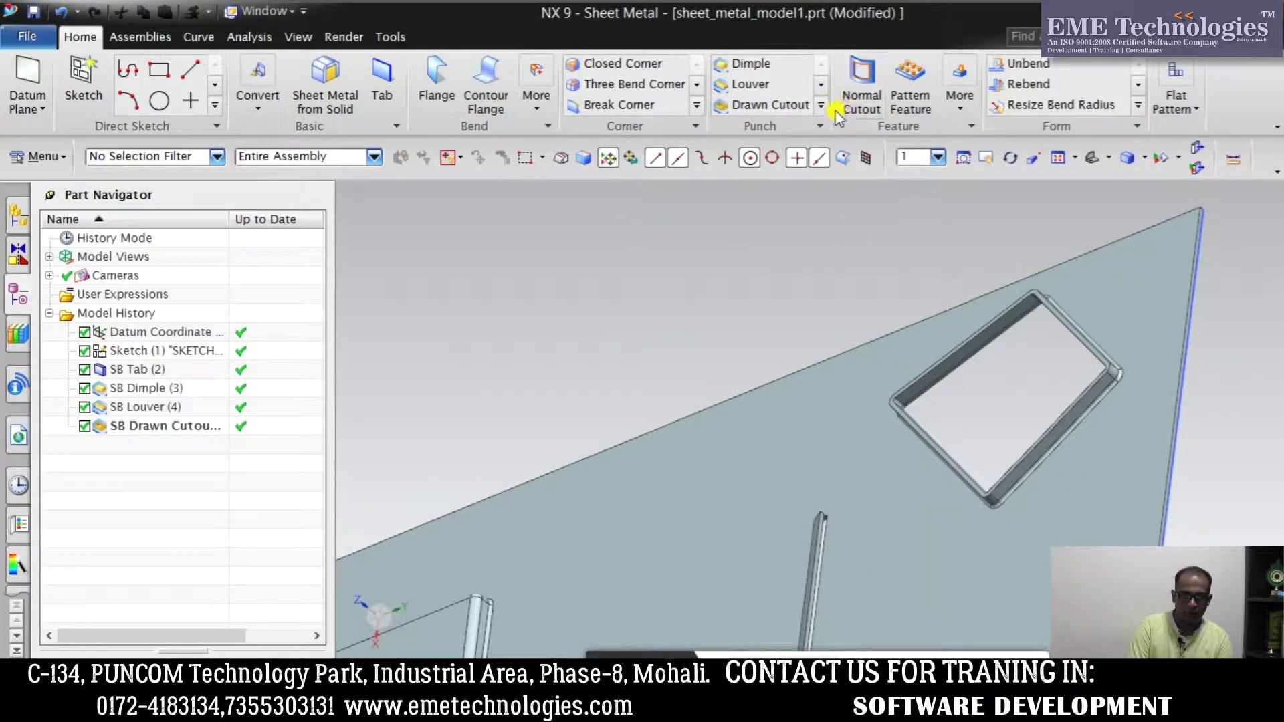
click(821, 105)
Sketch an arc on the plate's top face and build a circular-section bead along it
click(746, 127)
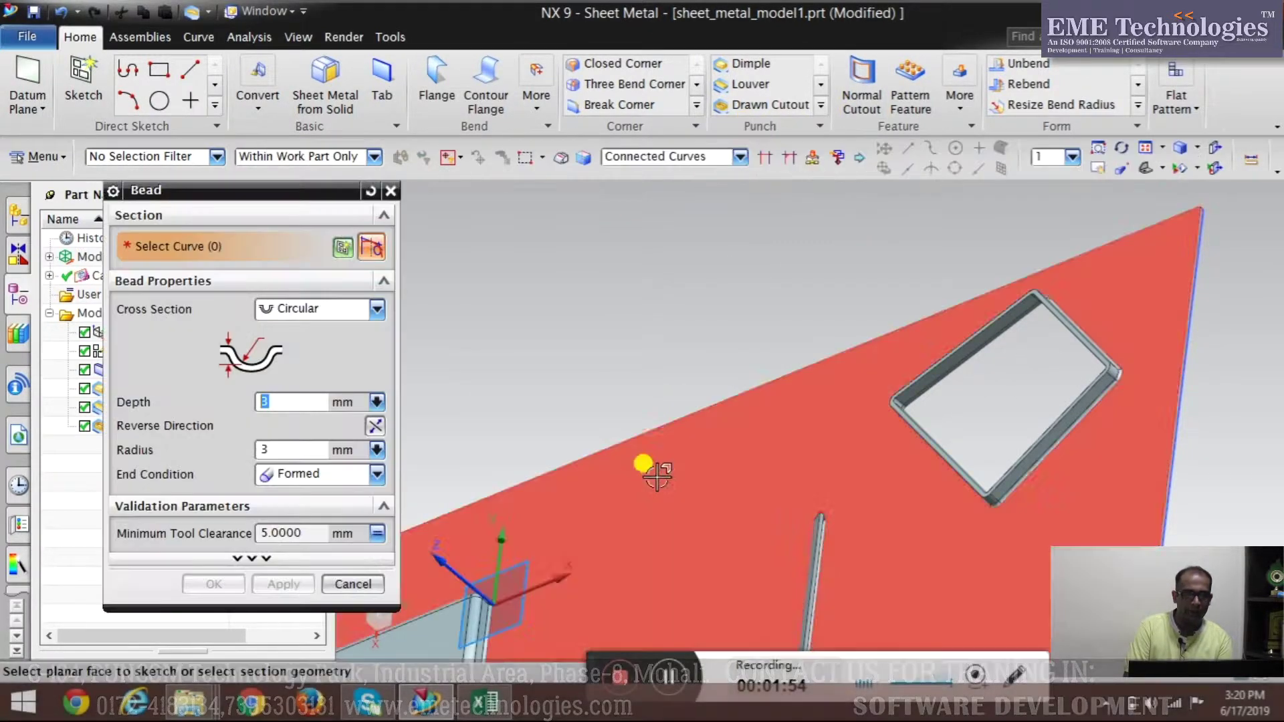
click(621, 533)
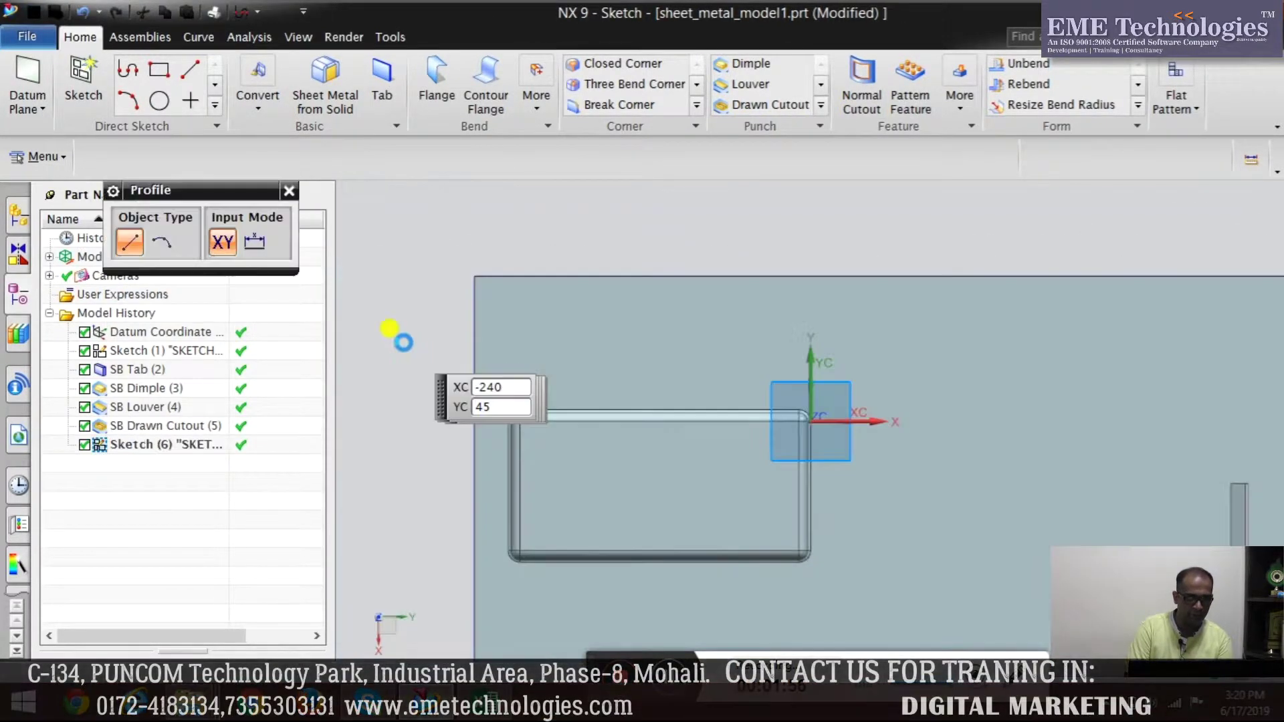
click(384, 77)
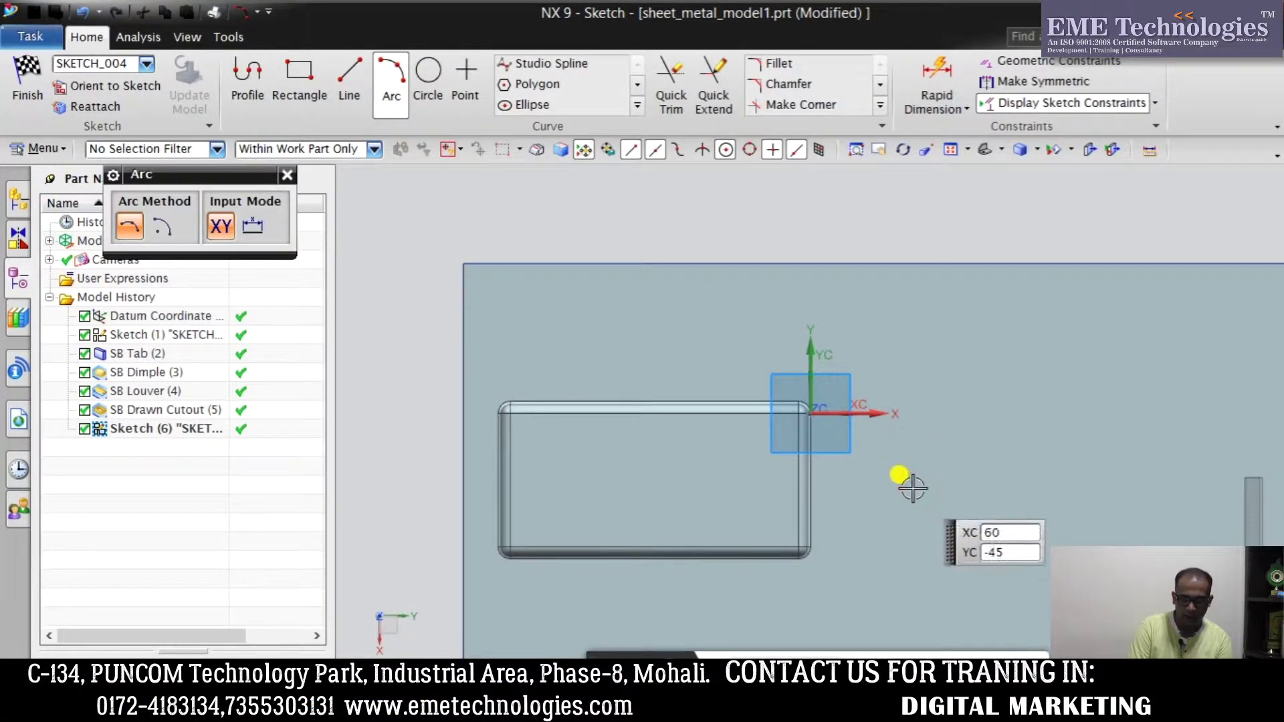
click(1004, 362)
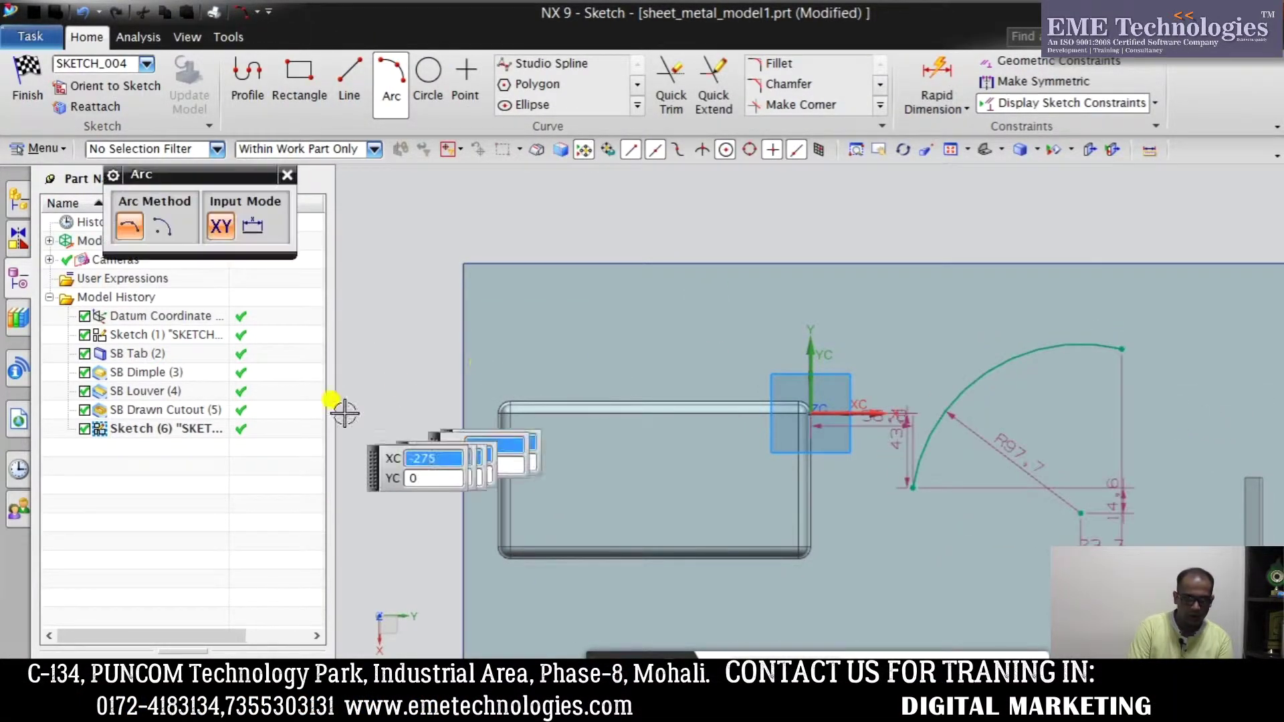
click(40, 84)
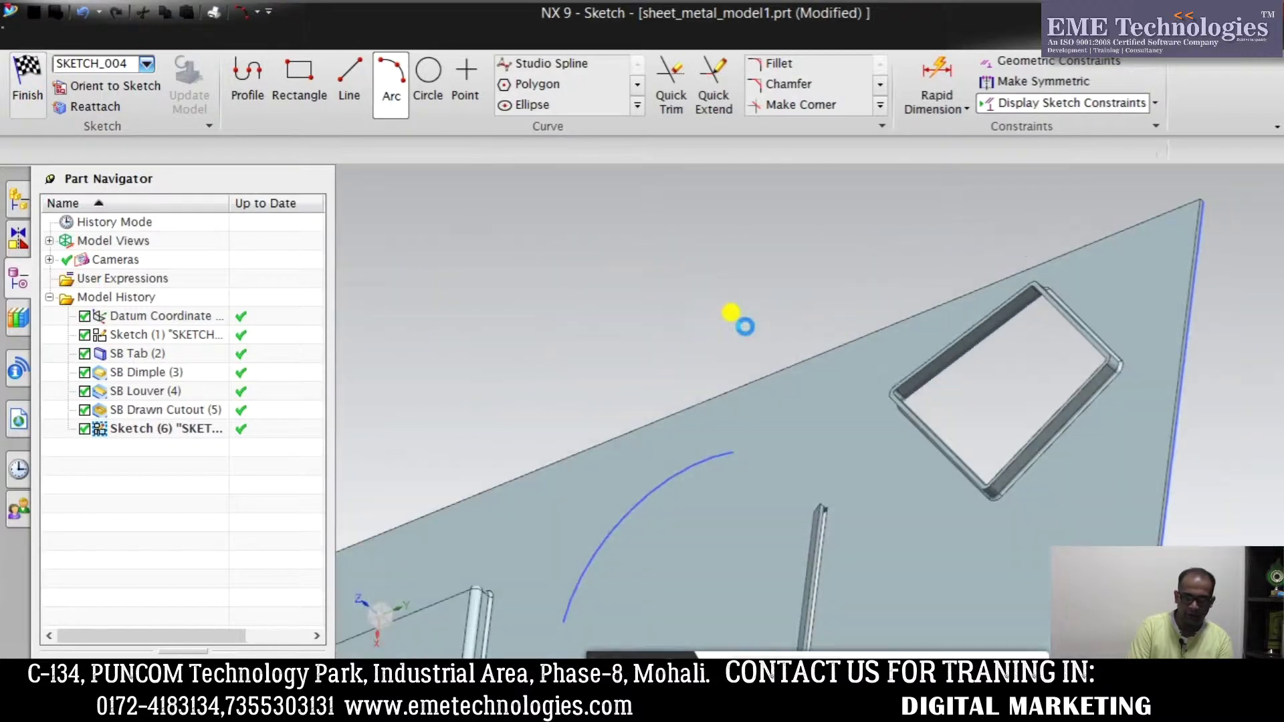
click(210, 566)
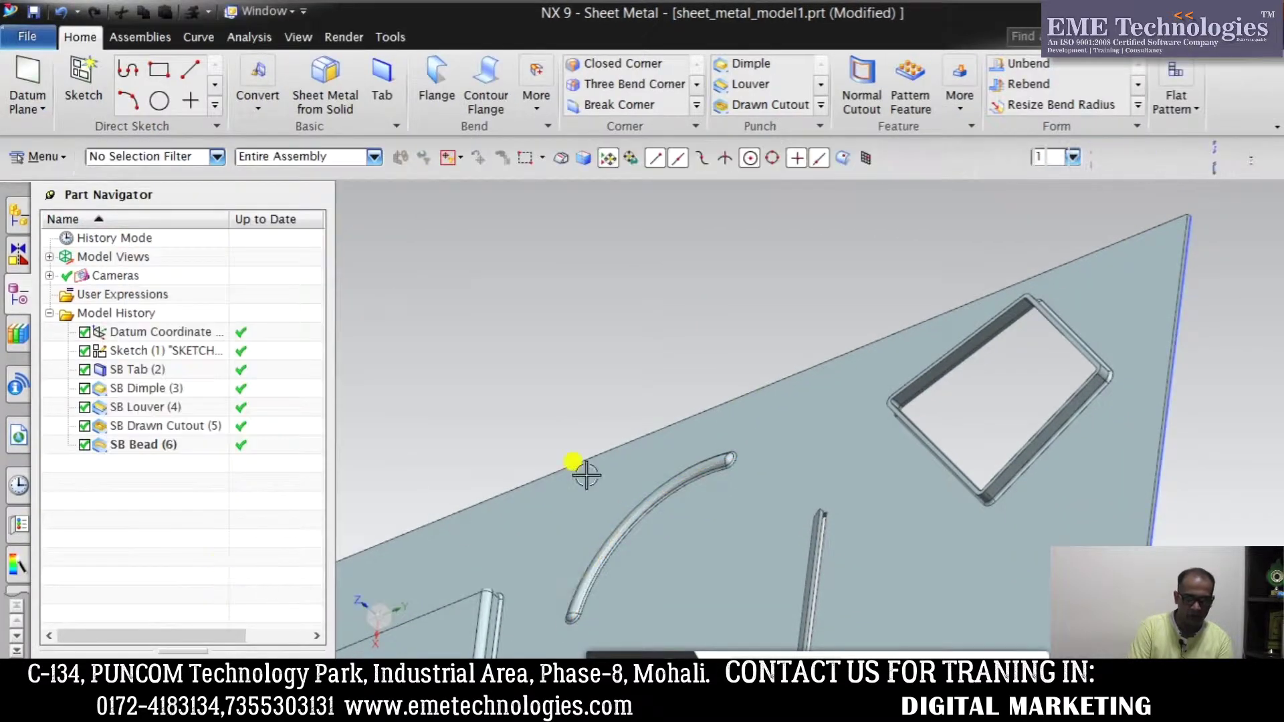
middle_drag(732, 489, 776, 274)
click(820, 107)
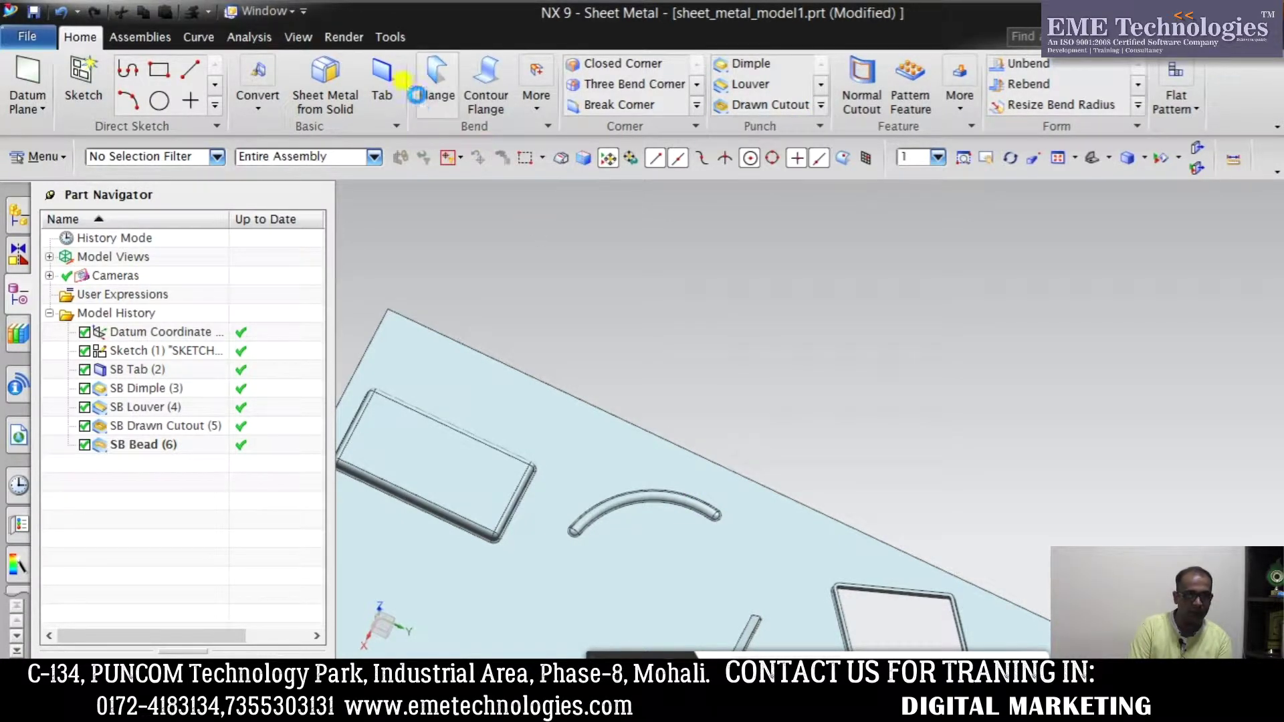
Add a 135 mm flange along the plate's long edge
click(416, 94)
click(664, 431)
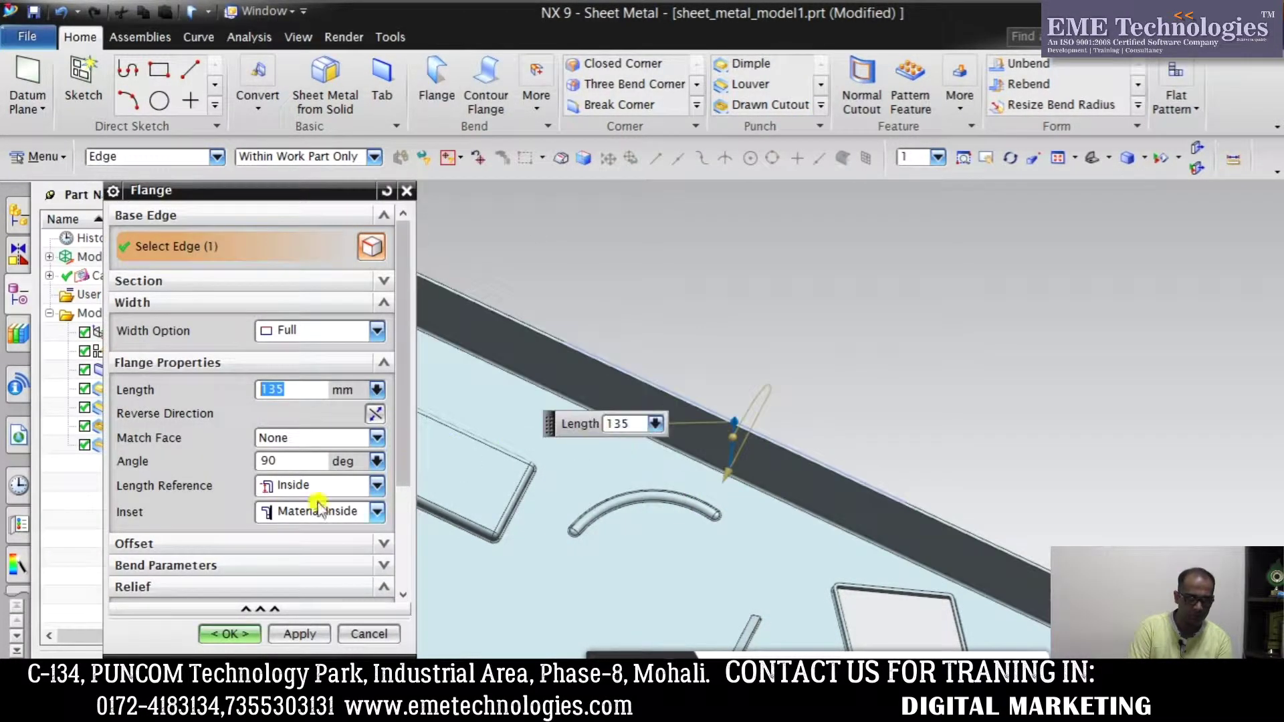
click(230, 634)
scroll(708, 295, up, 6)
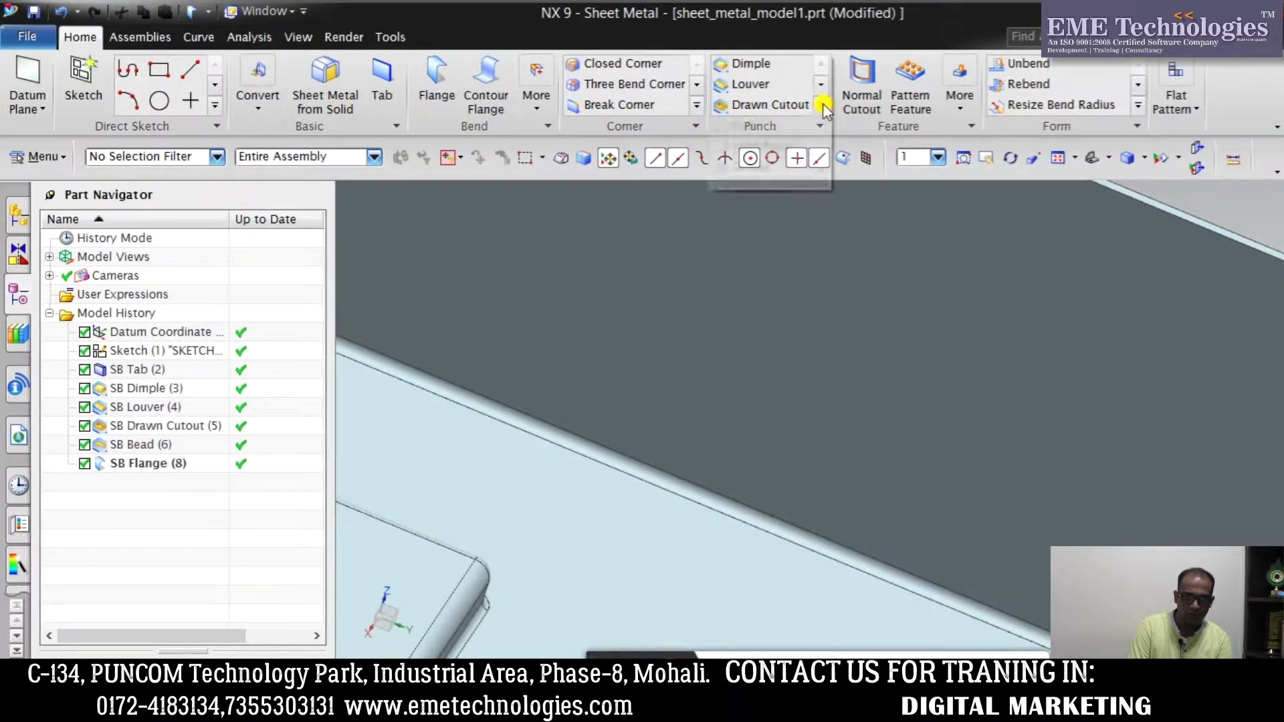
Brace the flange bend with a gusset and orbit around to inspect it
click(750, 168)
scroll(470, 394, down, 2)
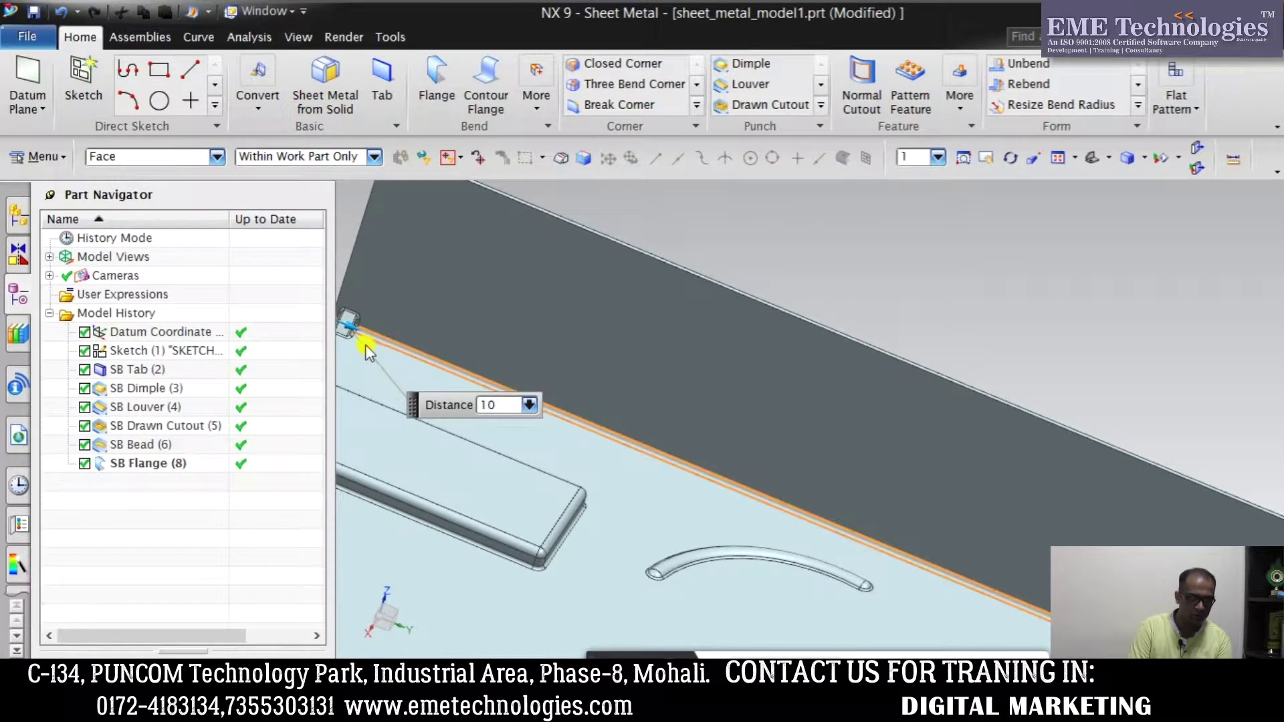
click(351, 228)
middle_drag(555, 207, 400, 453)
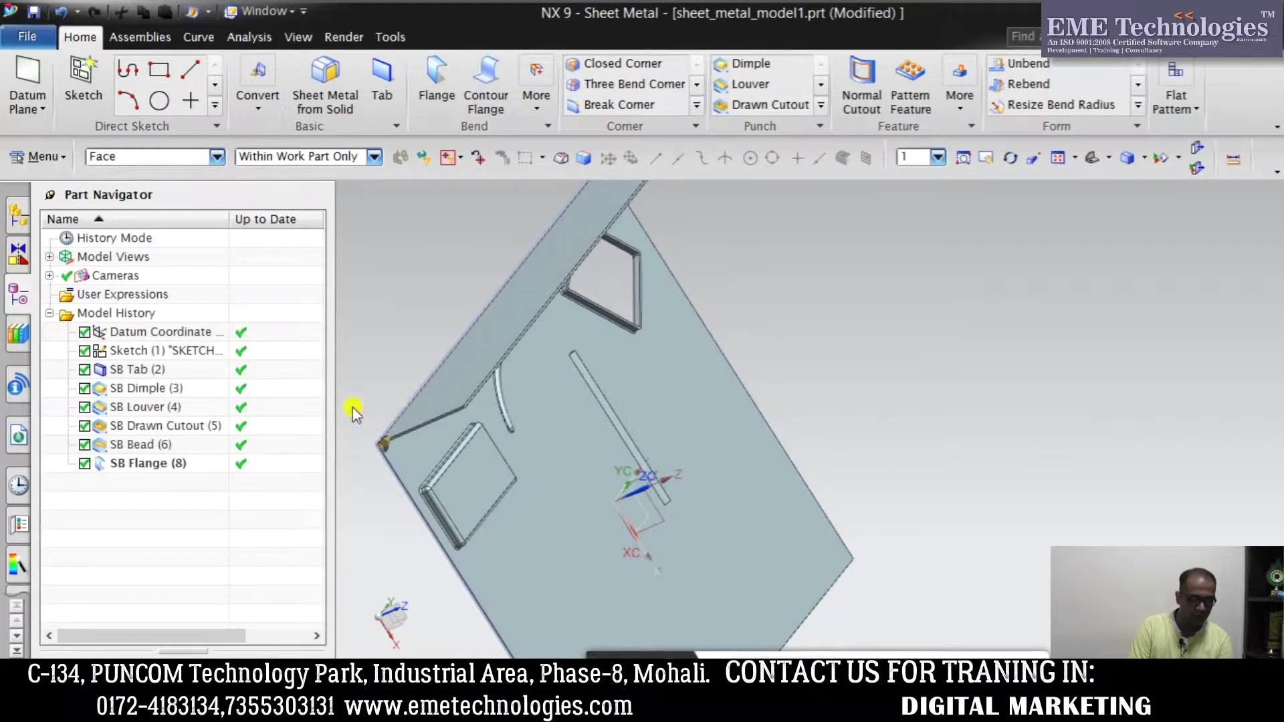
middle_drag(432, 480, 509, 314)
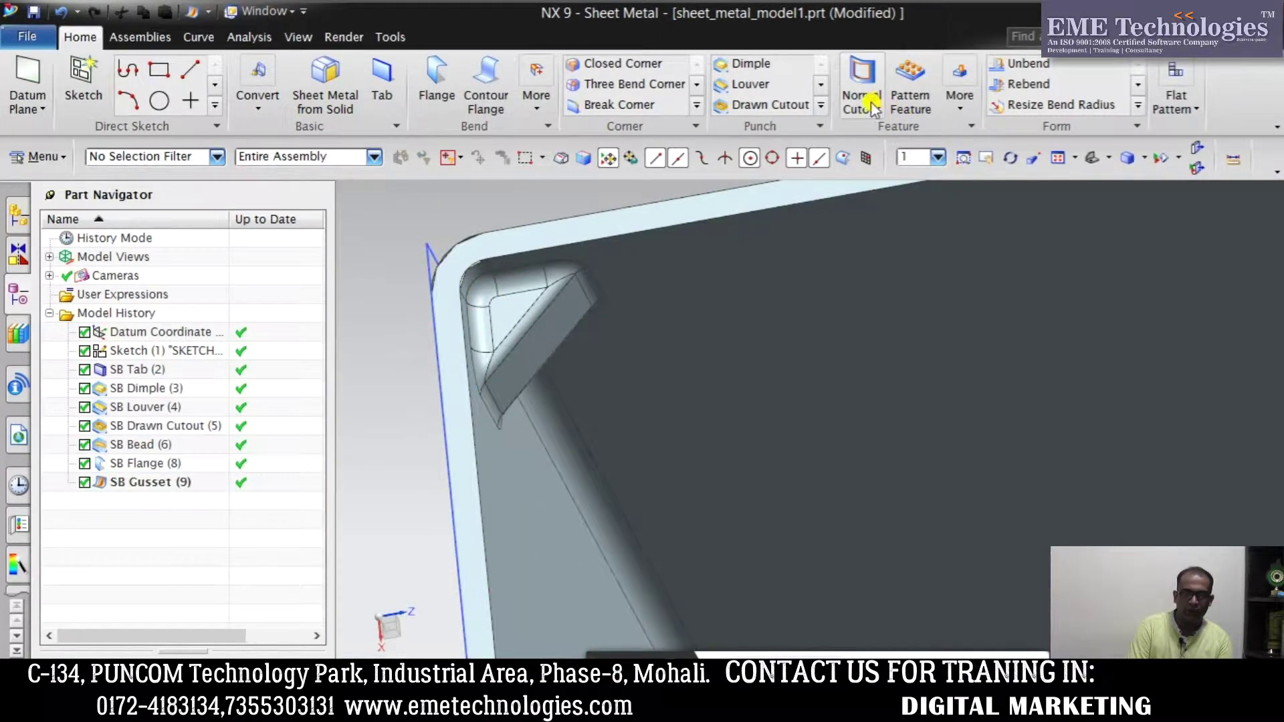
mouse_move(769, 254)
middle_down()
mouse_move(820, 284)
mouse_move(839, 363)
mouse_move(820, 277)
middle_up()
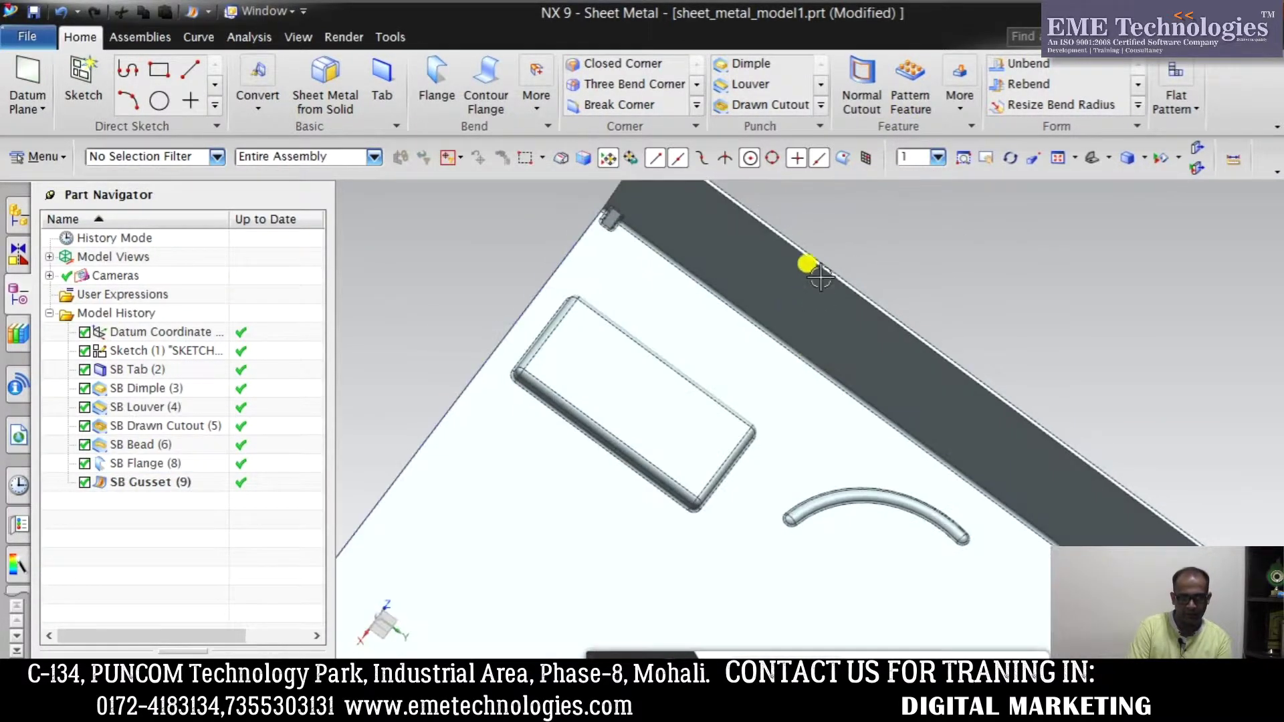
Sketch a circle about 199 mm across on the top face and cut it as a Normal Cutout
click(849, 112)
middle_drag(897, 283, 736, 528)
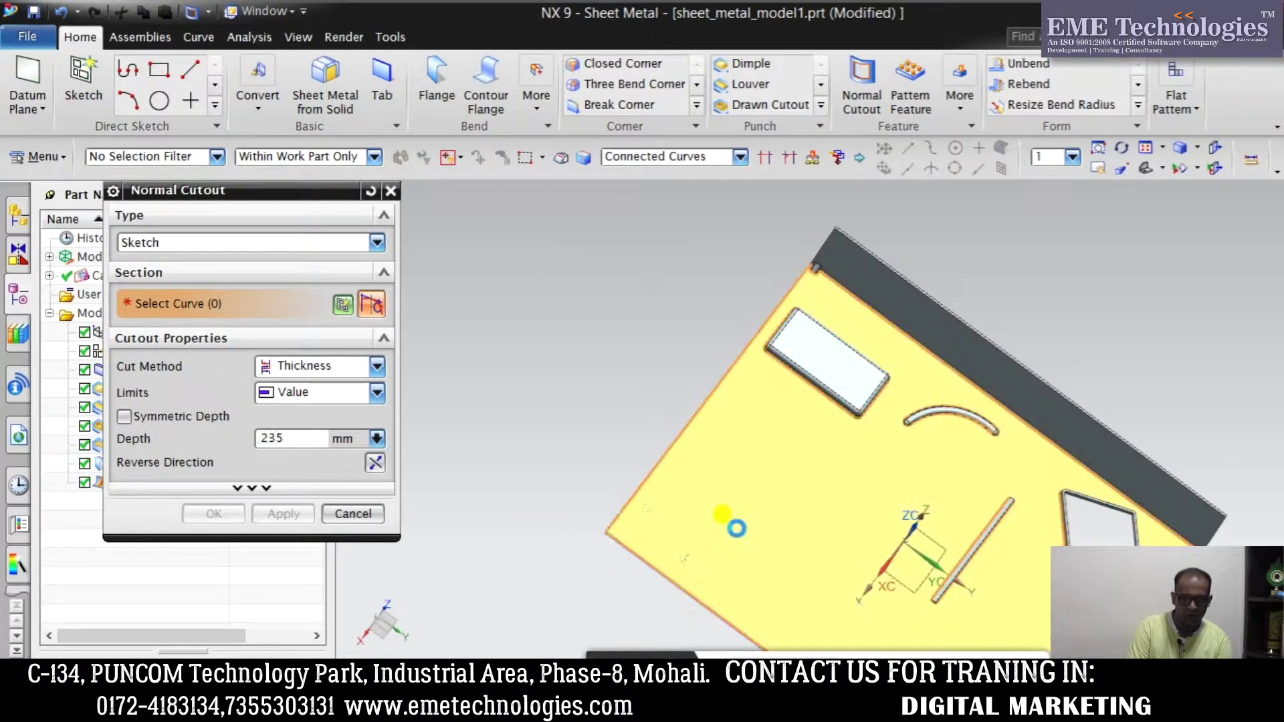
click(735, 529)
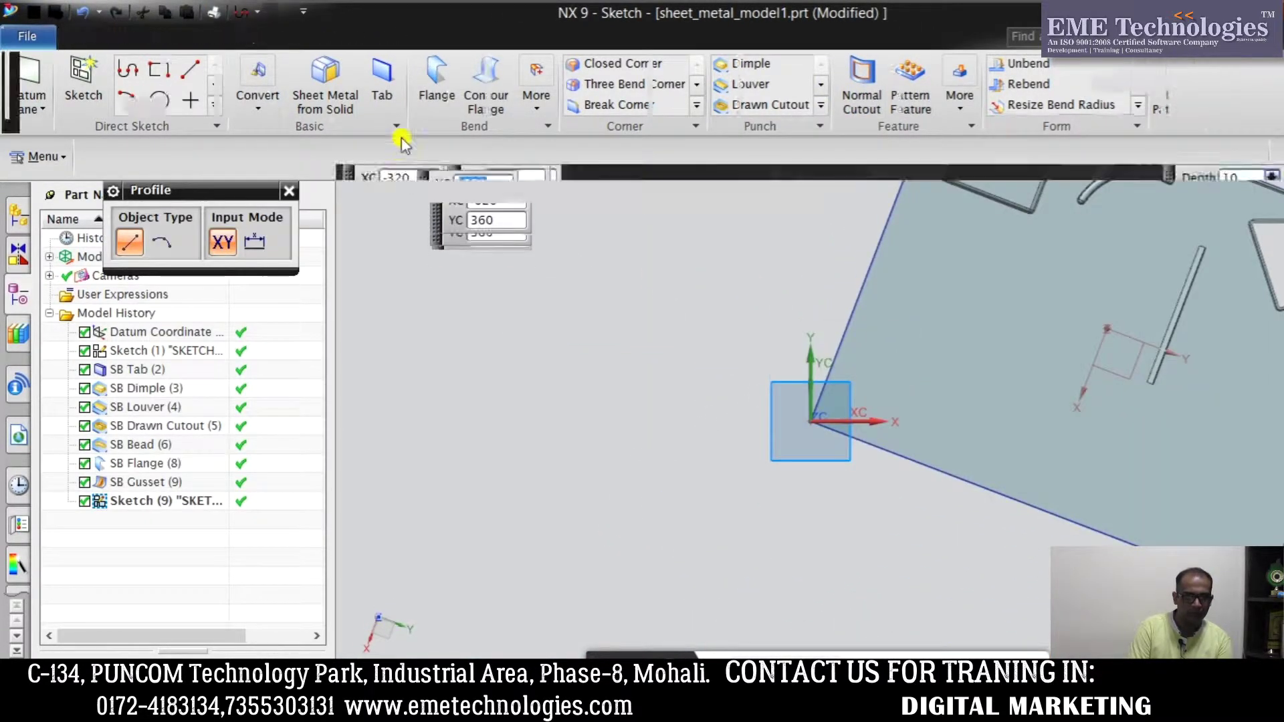
click(314, 76)
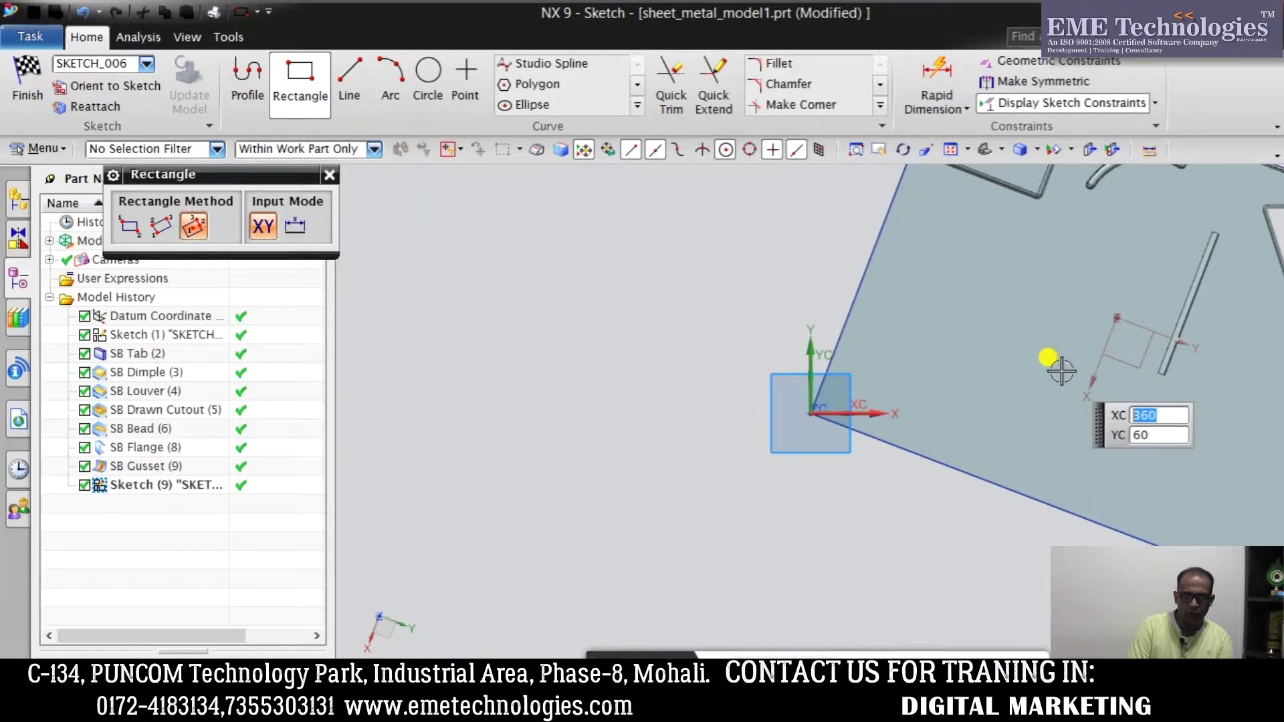
click(429, 93)
click(991, 373)
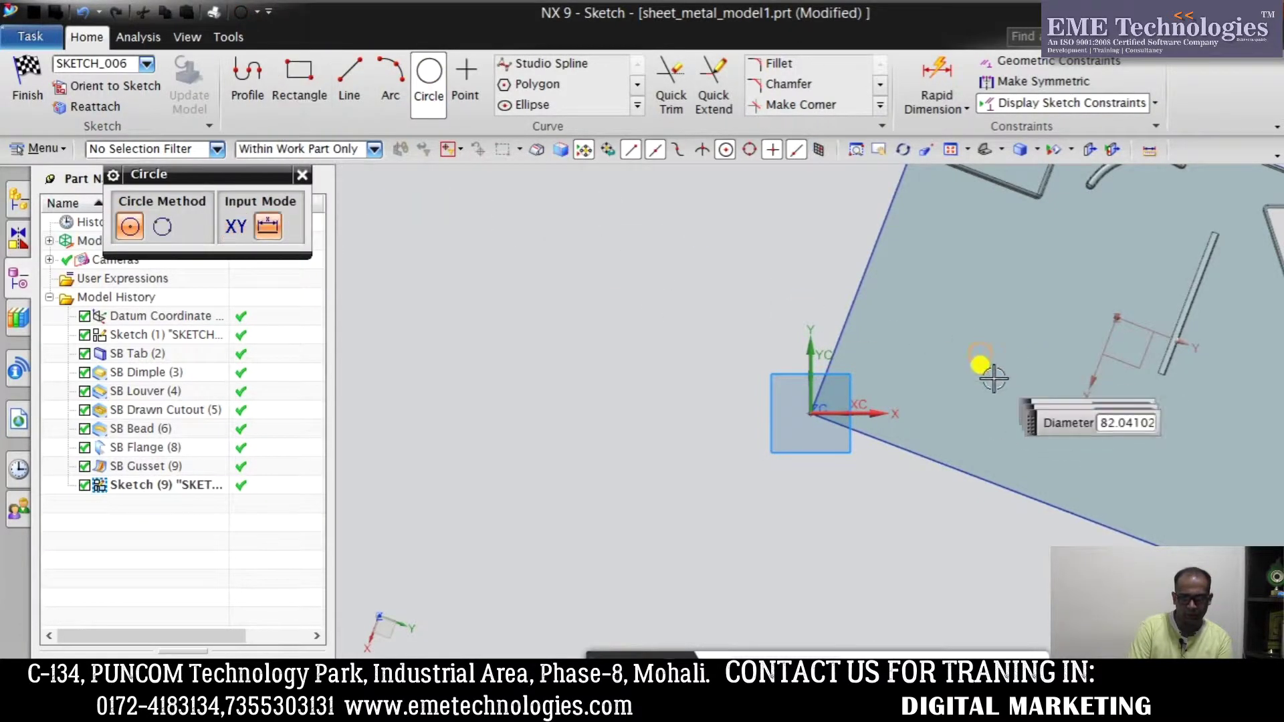
click(1003, 418)
click(26, 86)
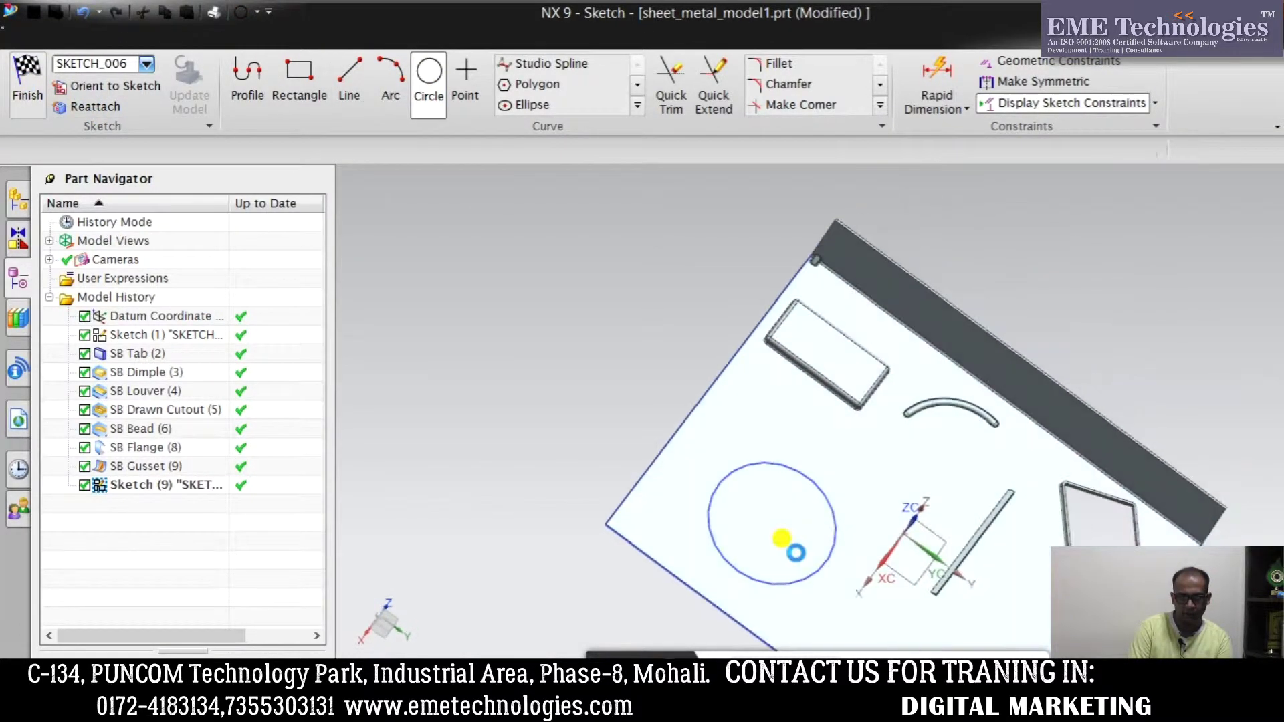
click(210, 514)
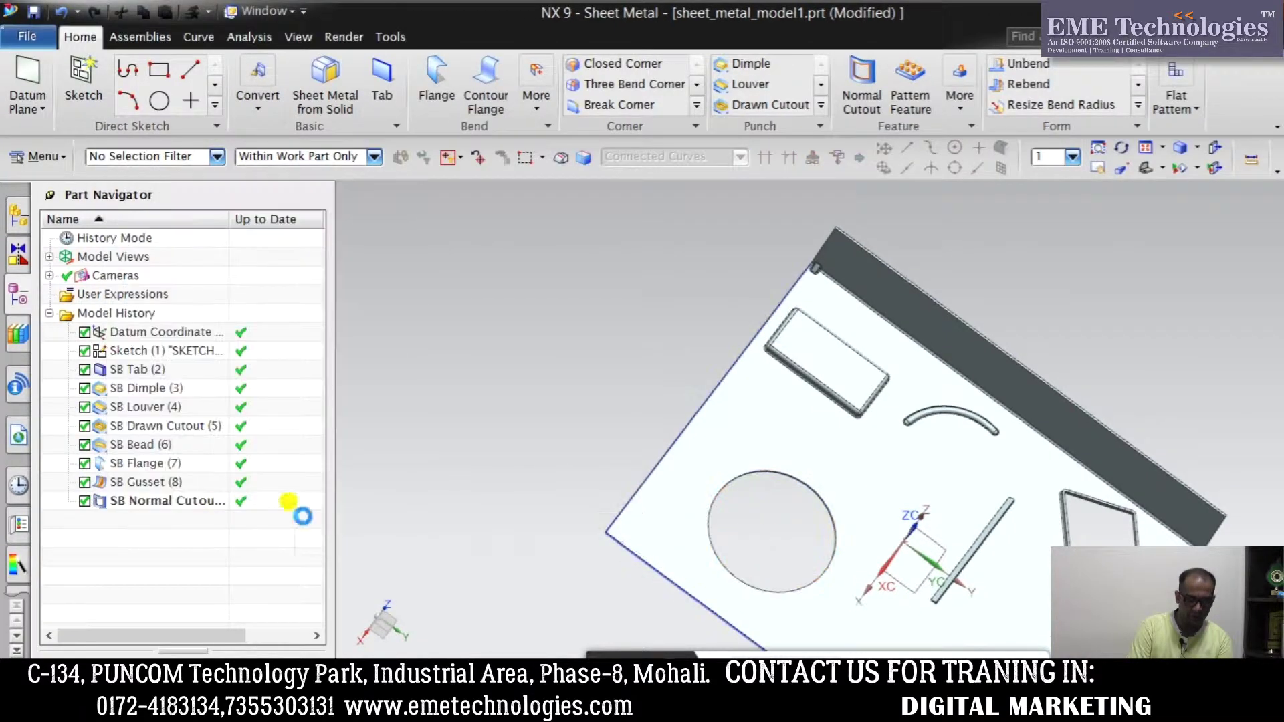
middle_drag(789, 482, 754, 436)
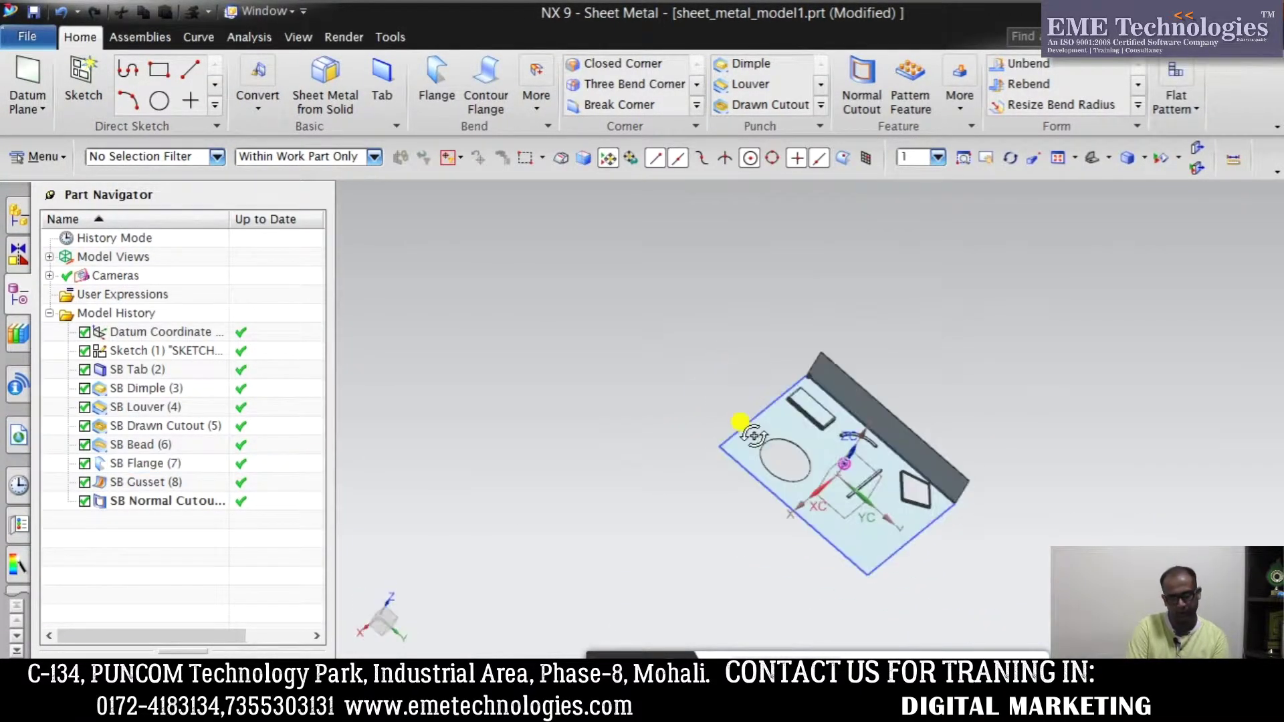
click(805, 453)
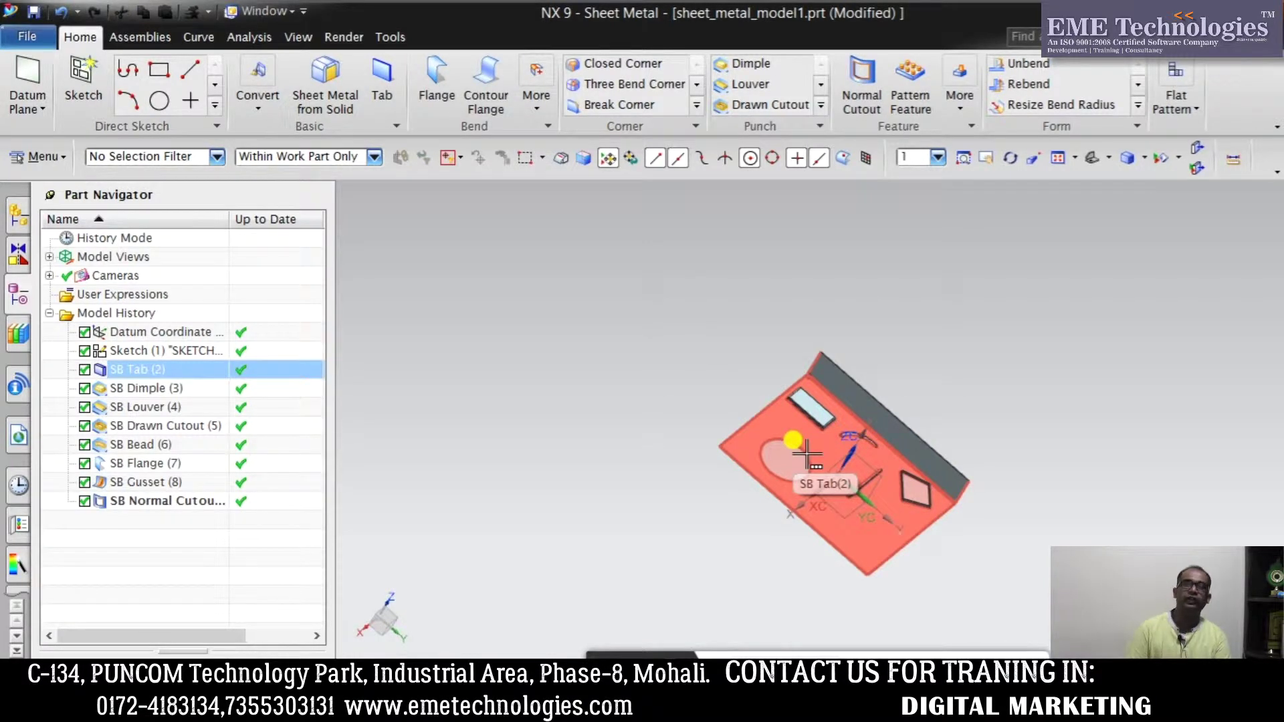
key(Escape)
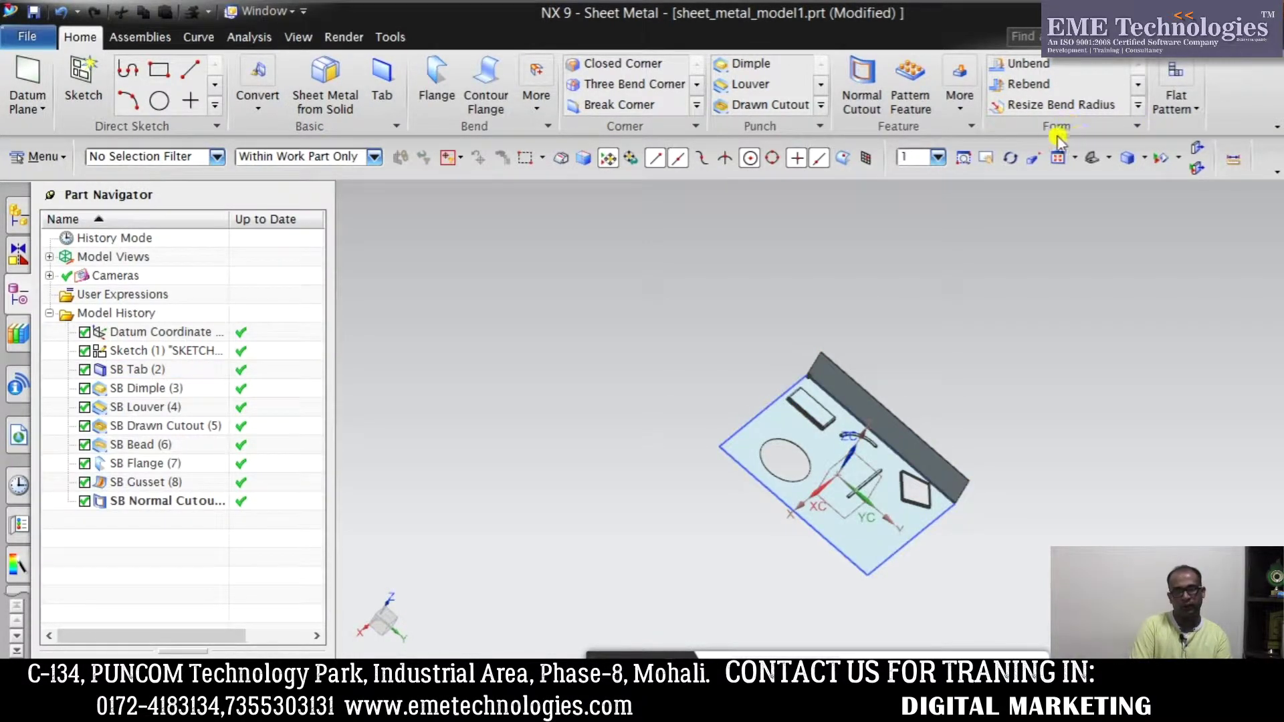